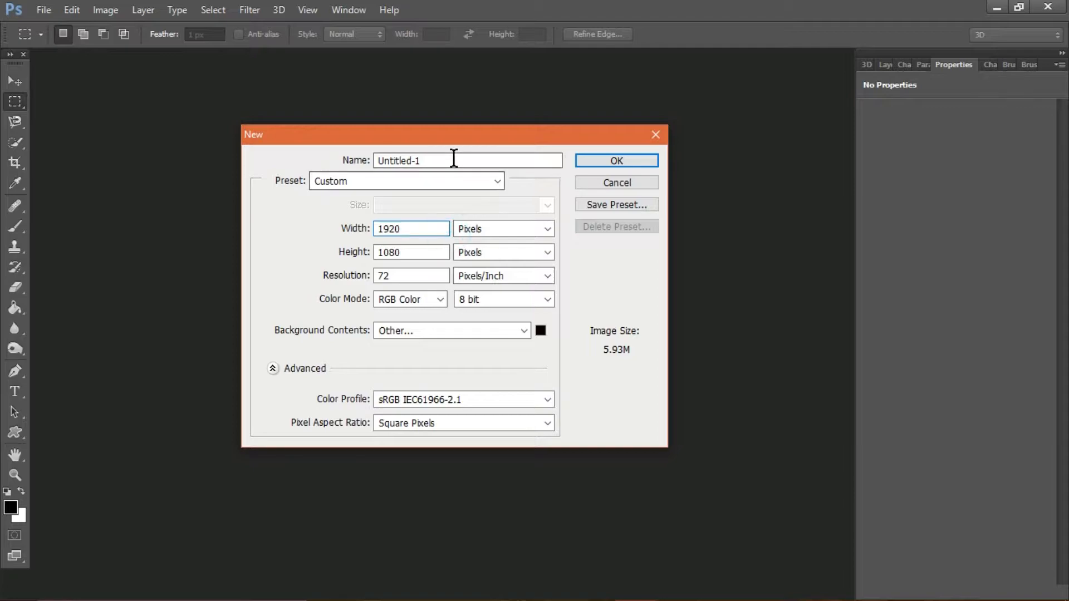
- Create a 1920 × 1080 pixel, 72 pixels/inch RGB document named Neon Text Effect with a black background
text(Neon Text Effect)
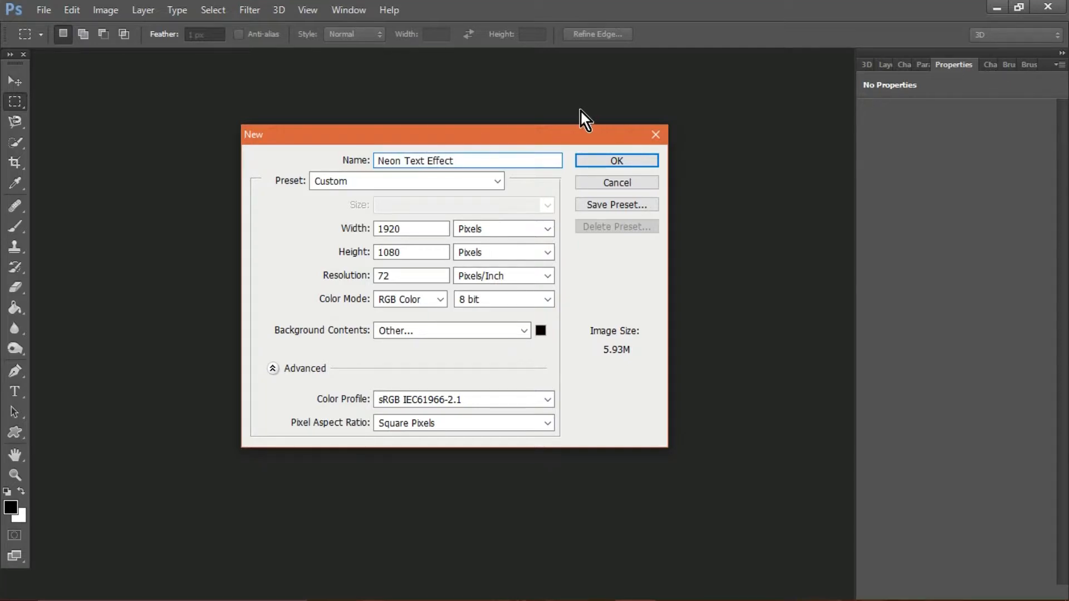
click(541, 333)
click(463, 313)
click(808, 112)
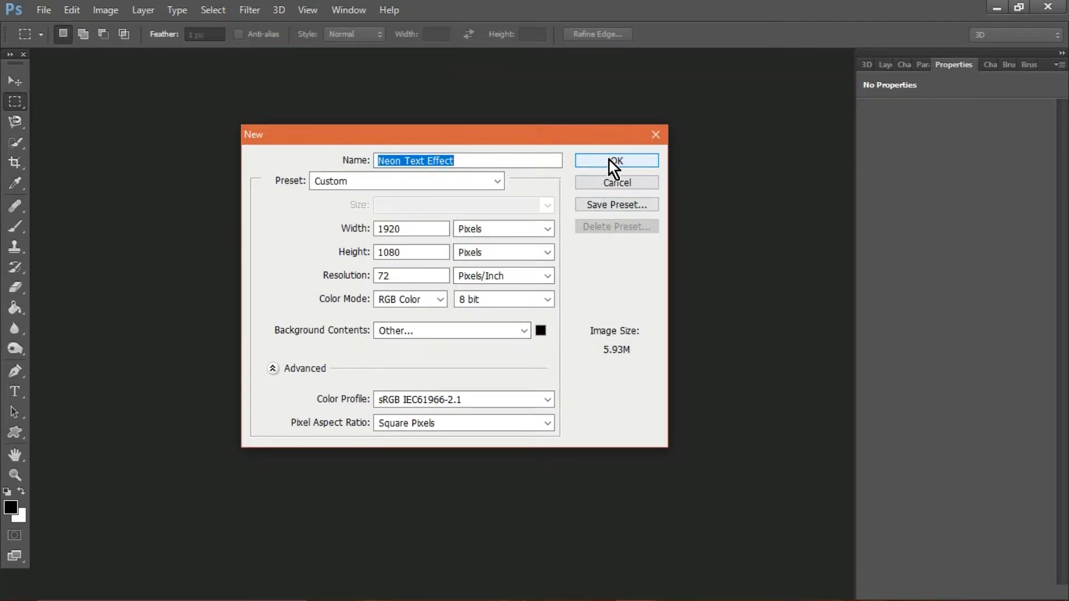
click(647, 160)
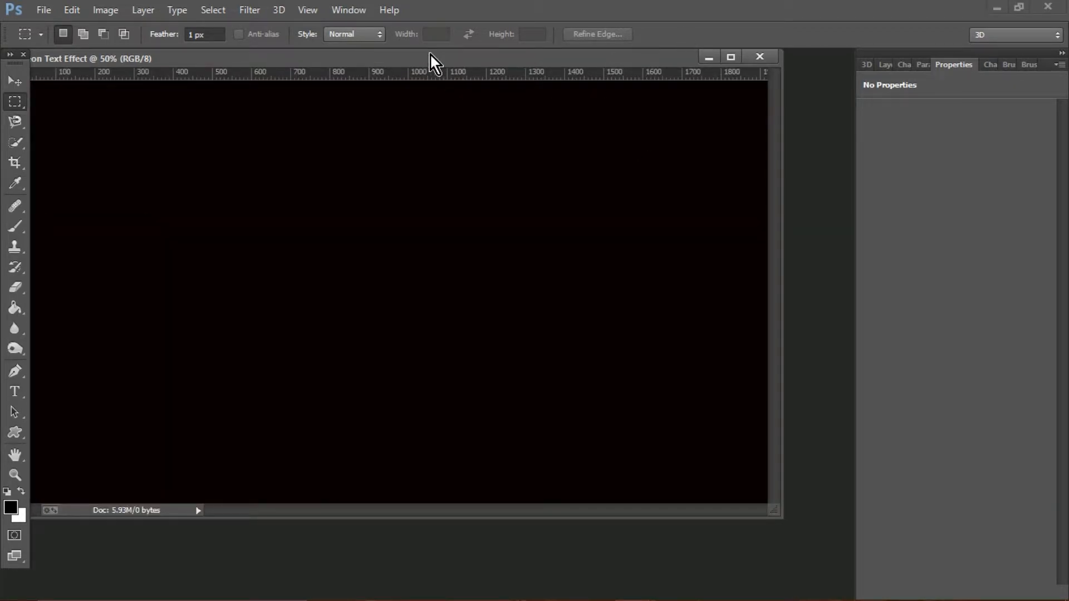
- Dock the floating document window and convert the locked background into a regular layer
drag(430, 60, 483, 58)
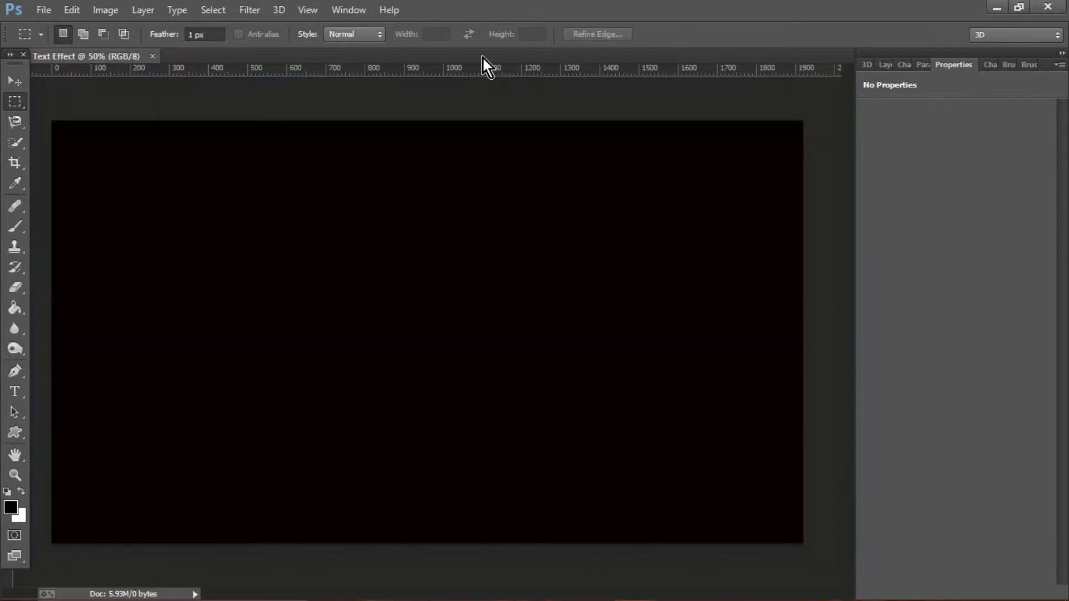
click(887, 65)
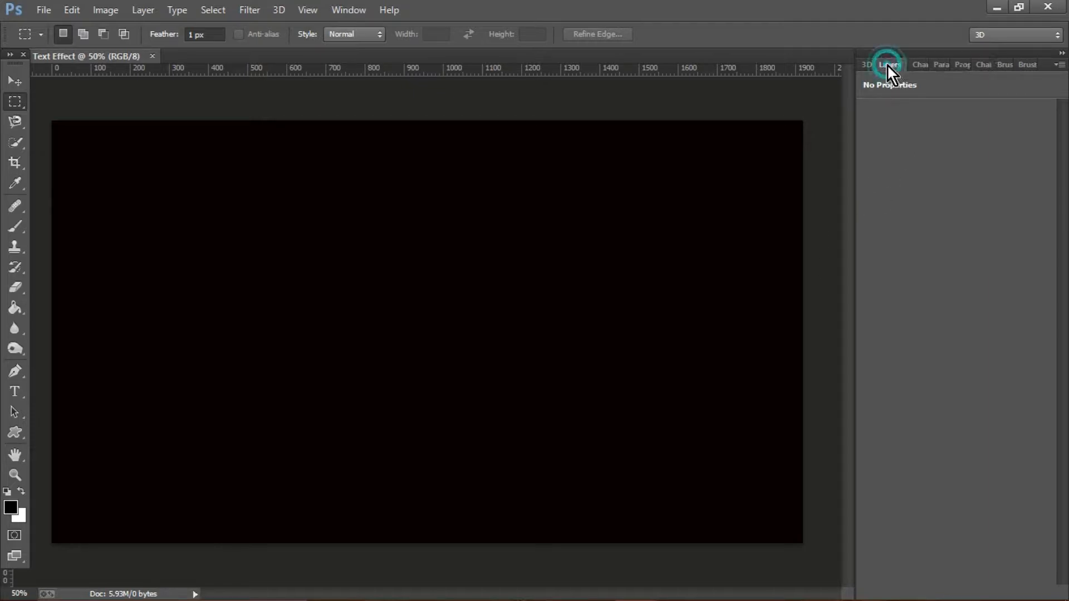
click(1040, 151)
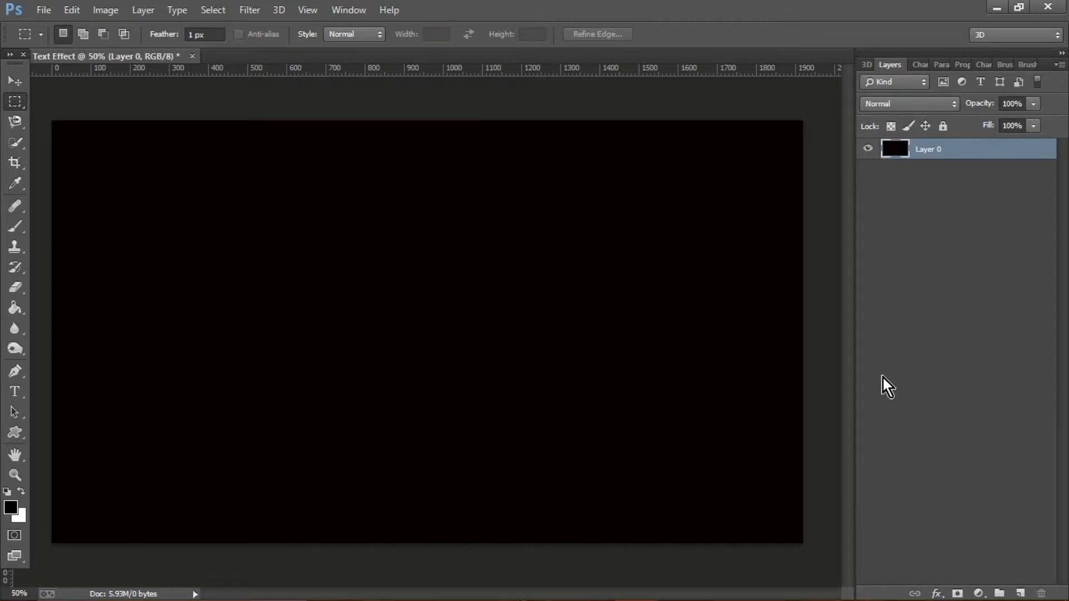
- Add a horizontal text layer containing the name in the BatmanForeverOutline font at 48 pt
click(15, 391)
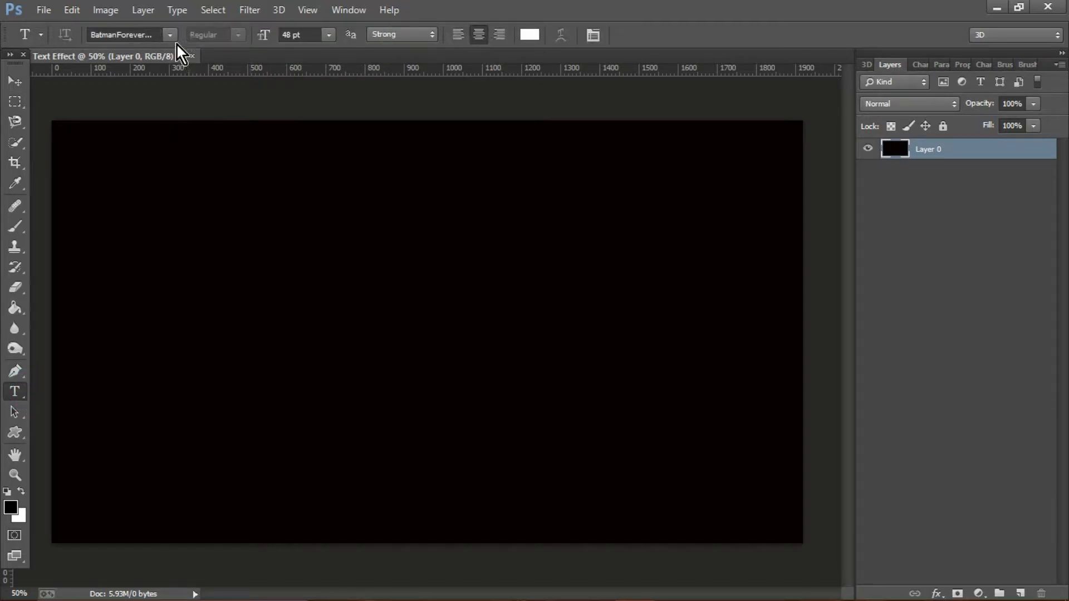
click(173, 38)
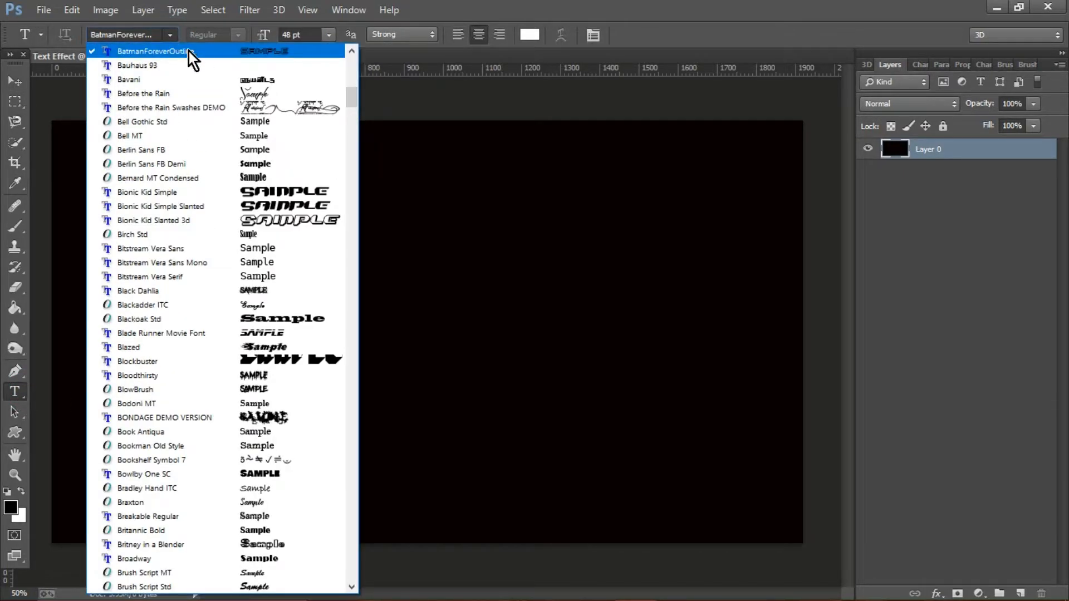
click(192, 51)
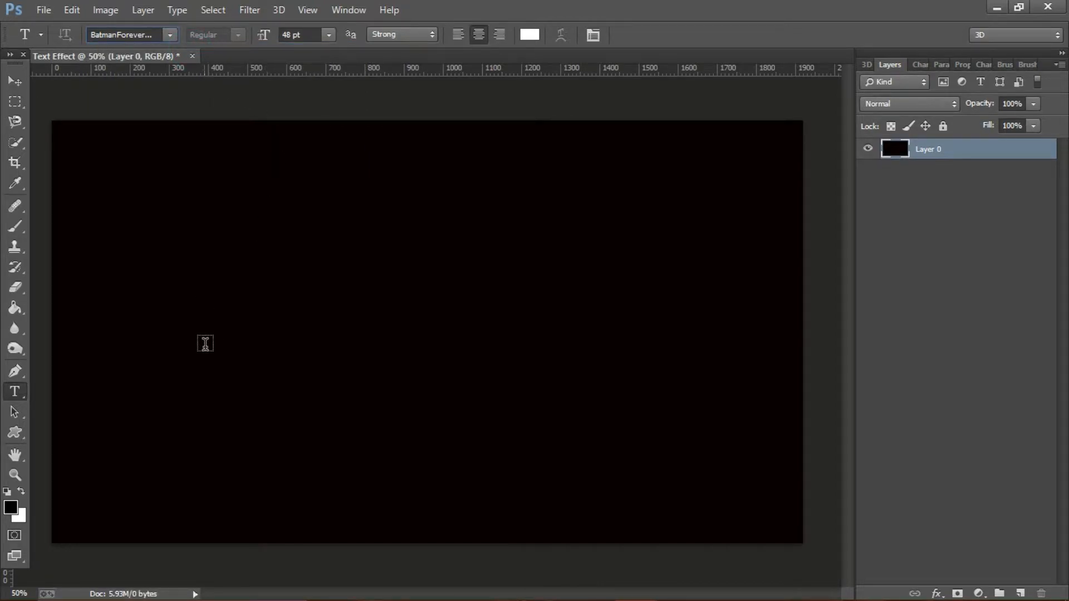
click(205, 344)
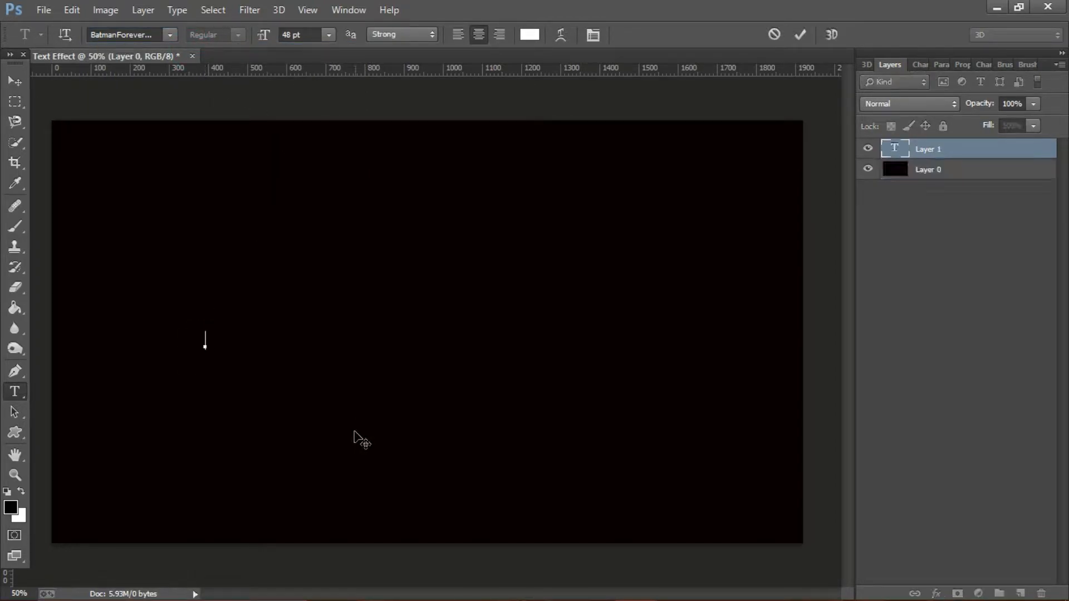
text(.)
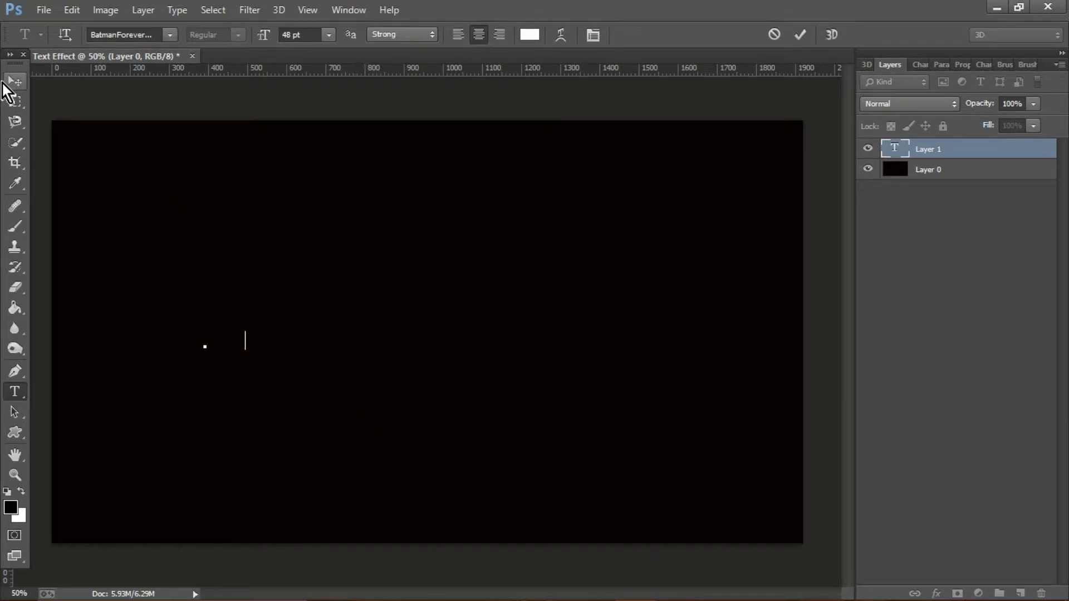
- Select the whole name text and set its color to cyan, 00ffff
drag(247, 344, 165, 344)
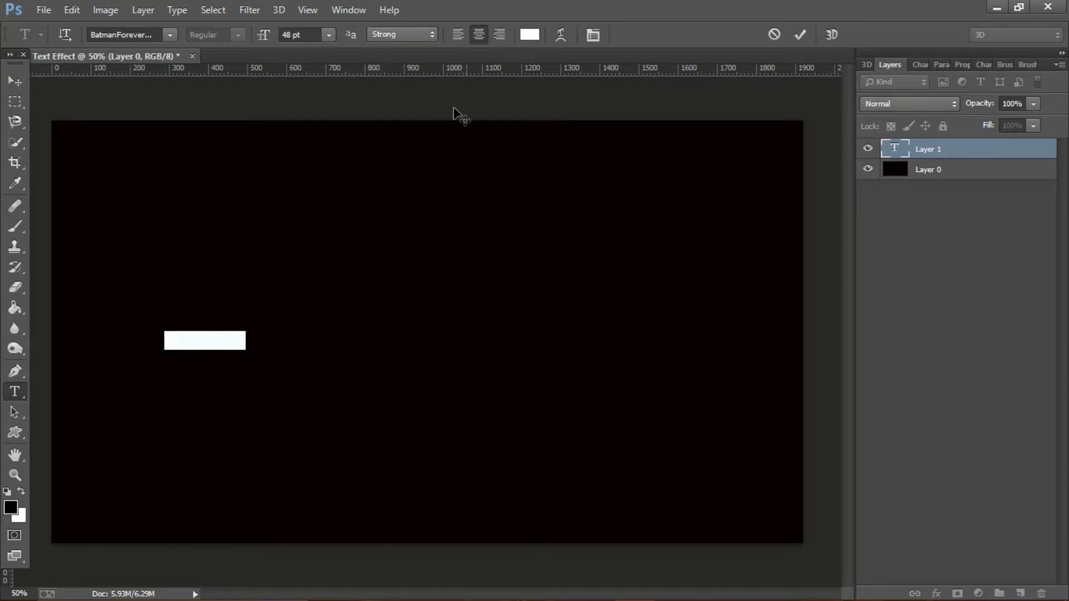
click(531, 39)
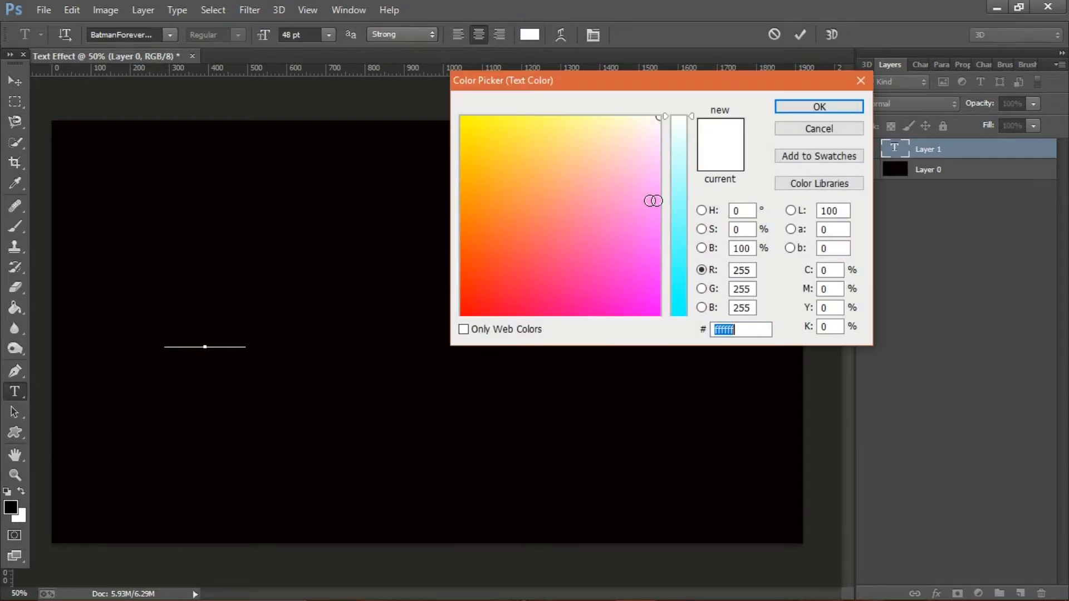
drag(678, 248, 678, 329)
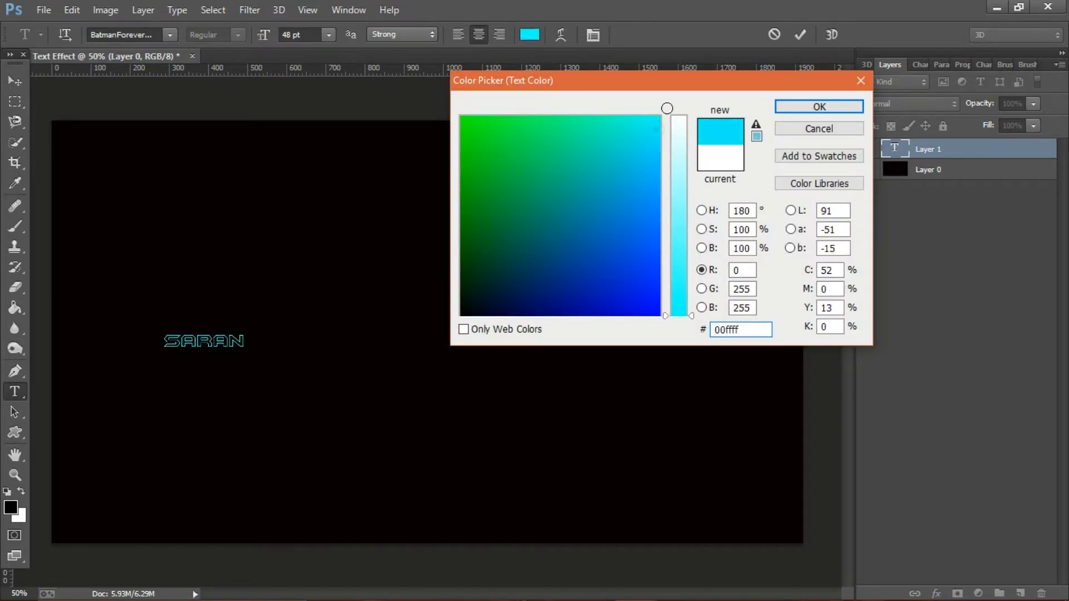
click(804, 107)
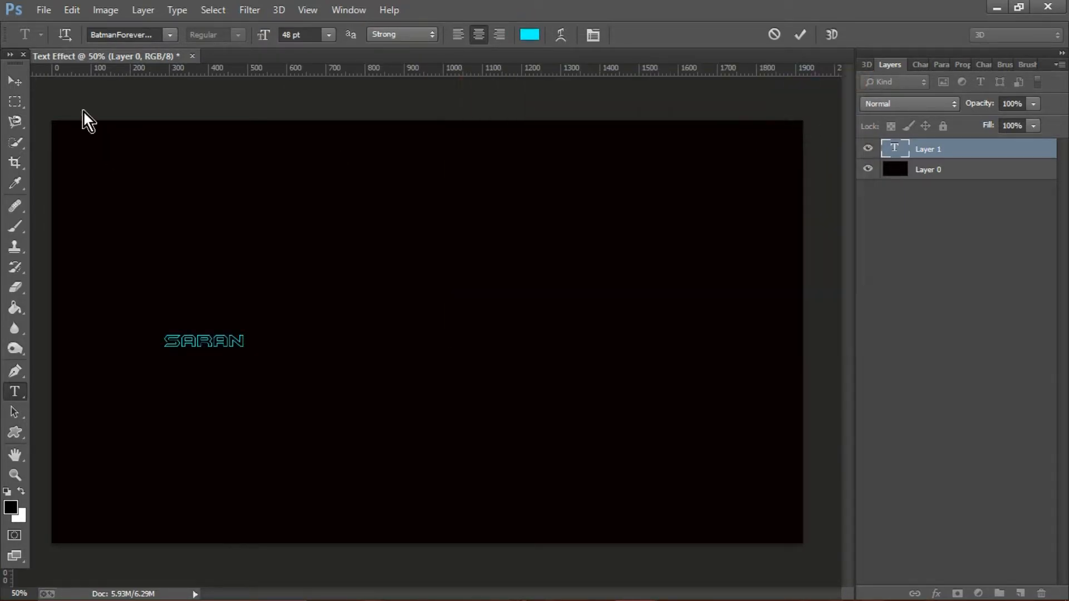
- Move the name text toward the canvas center and scale it to about 683% width and 1185% height
click(15, 83)
drag(200, 344, 338, 329)
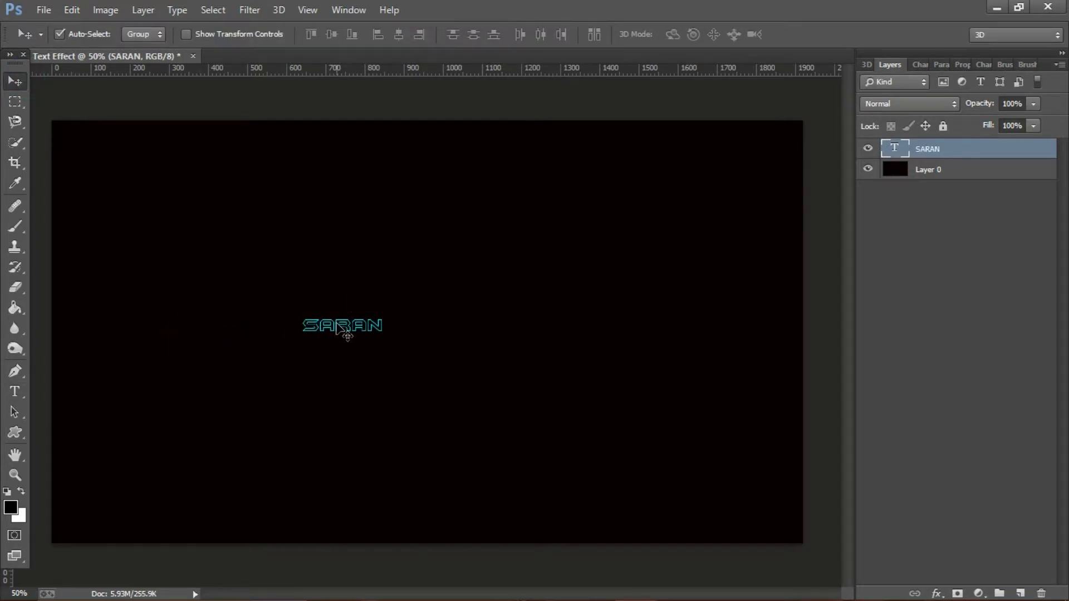
key(ctrl+t)
drag(384, 334, 626, 460)
drag(526, 372, 400, 201)
drag(528, 343, 632, 415)
drag(623, 308, 692, 312)
drag(217, 305, 140, 305)
drag(521, 298, 521, 320)
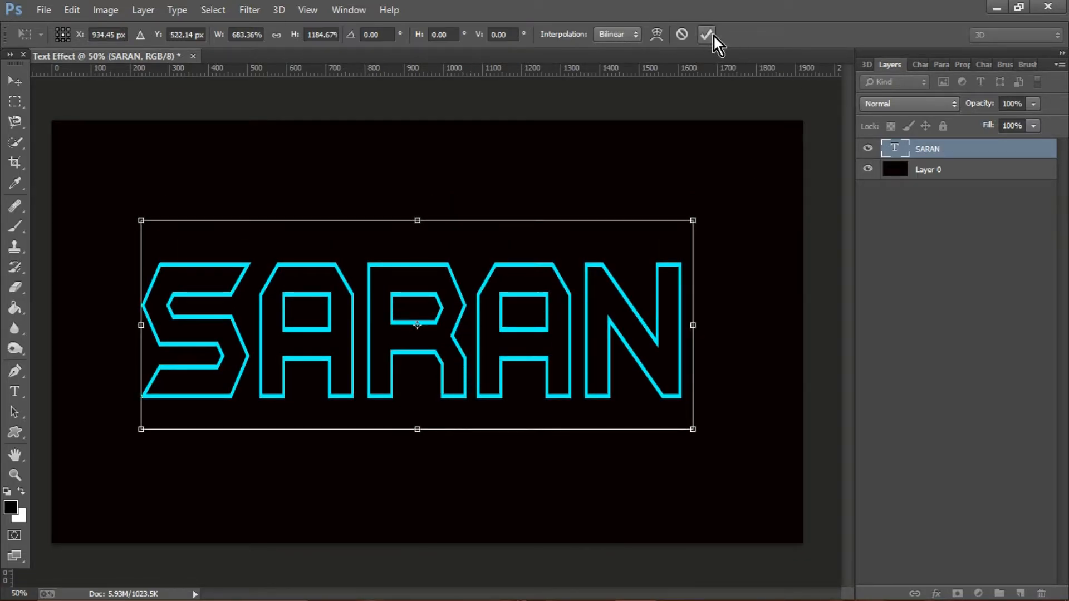
click(709, 35)
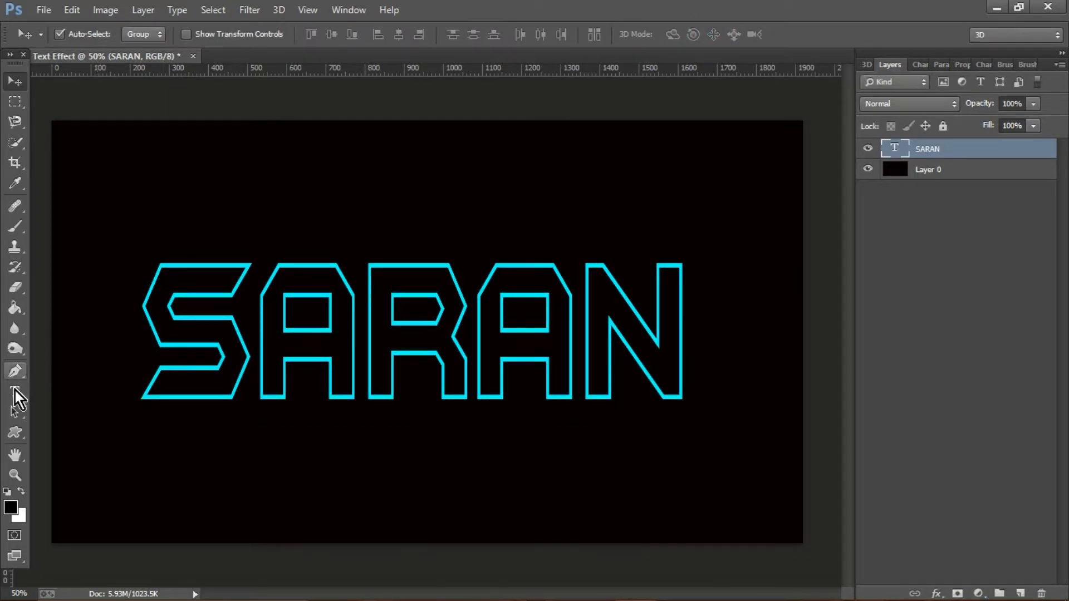
- Recolor the entire enlarged text to near-white, fbffff, and finish editing it
click(15, 391)
click(686, 356)
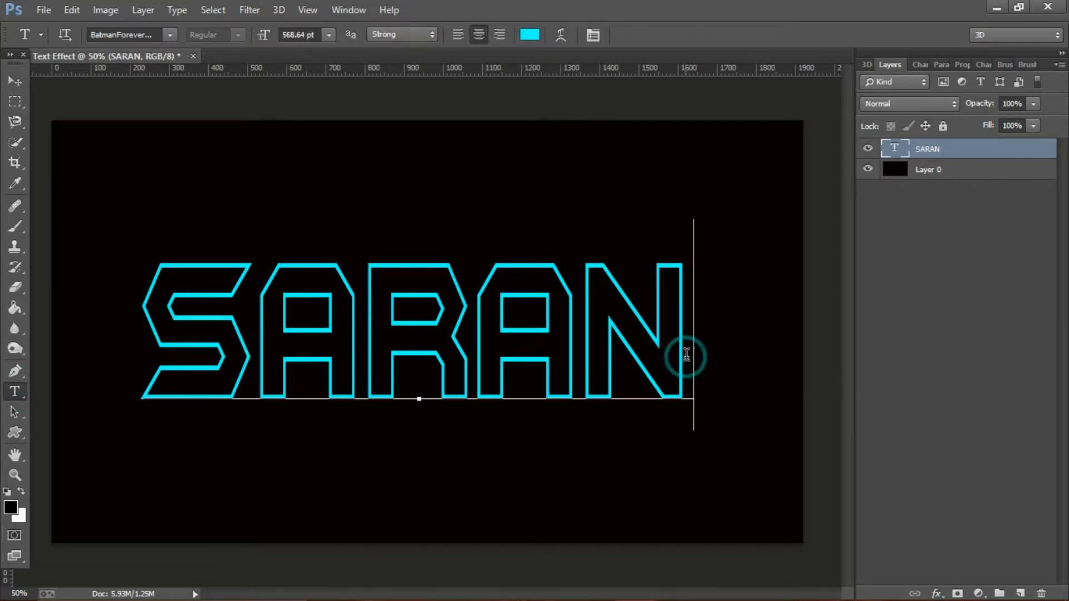
key(ctrl+a)
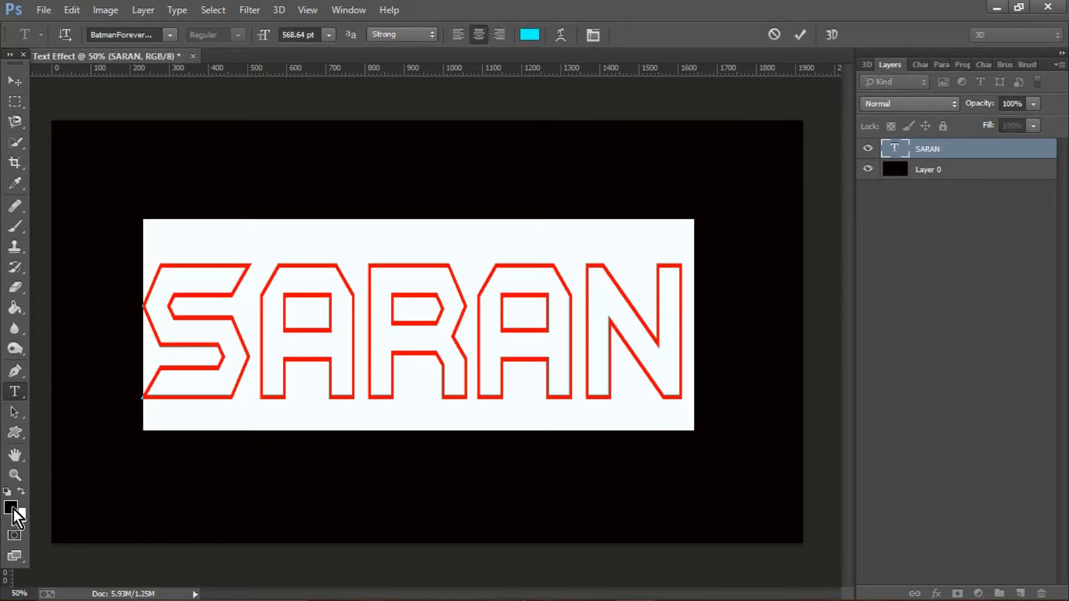
click(530, 34)
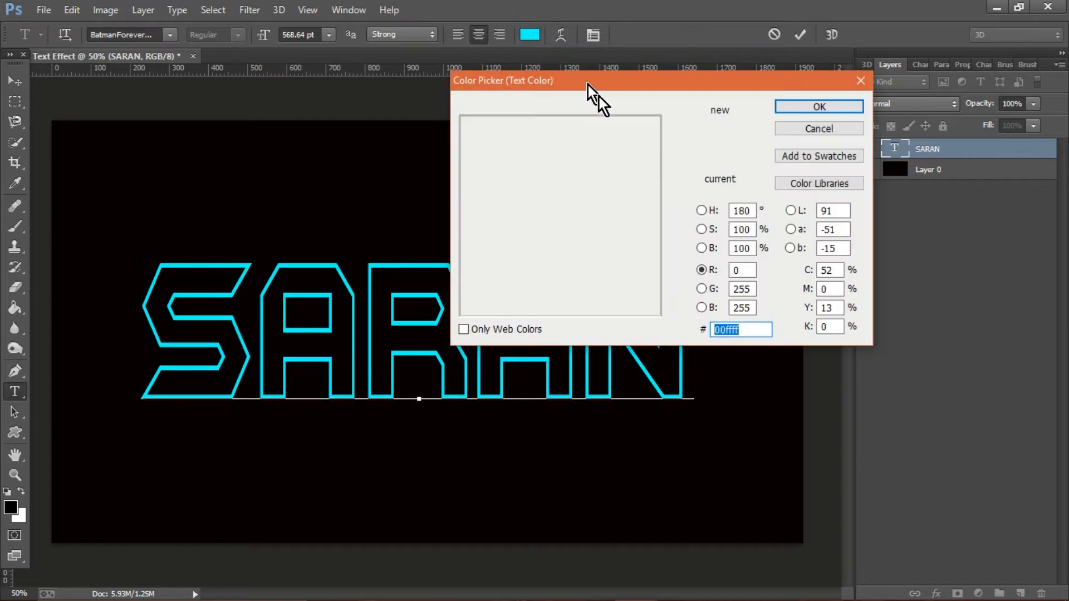
click(680, 120)
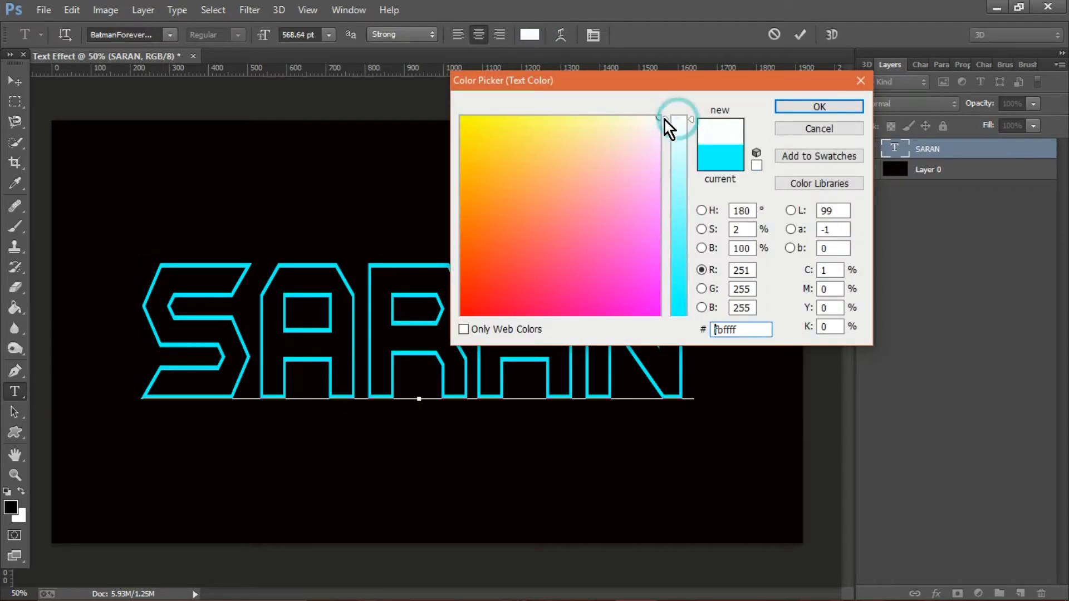
click(835, 106)
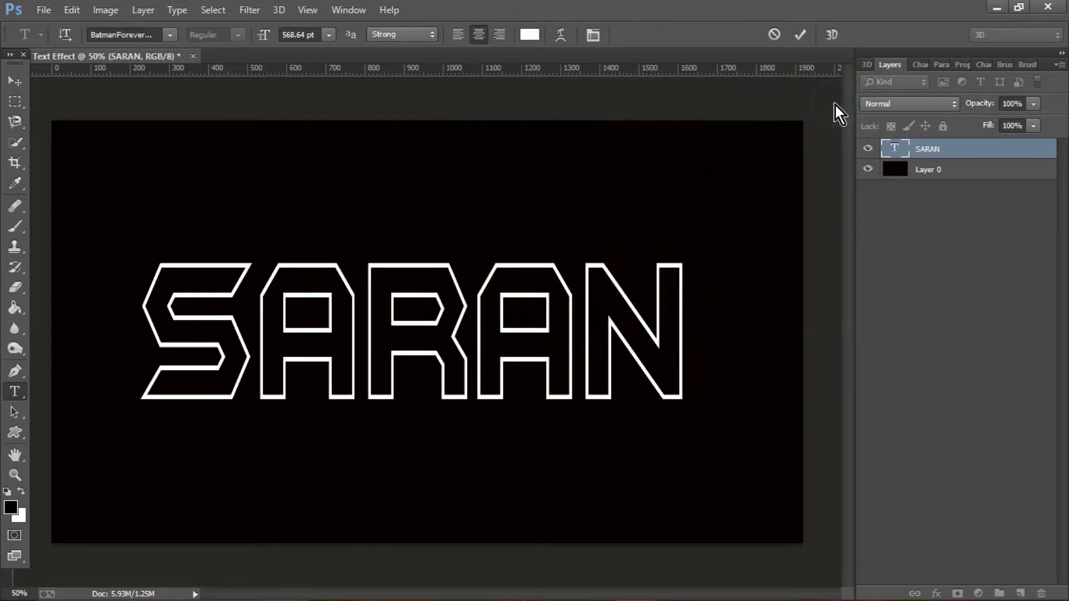
click(15, 81)
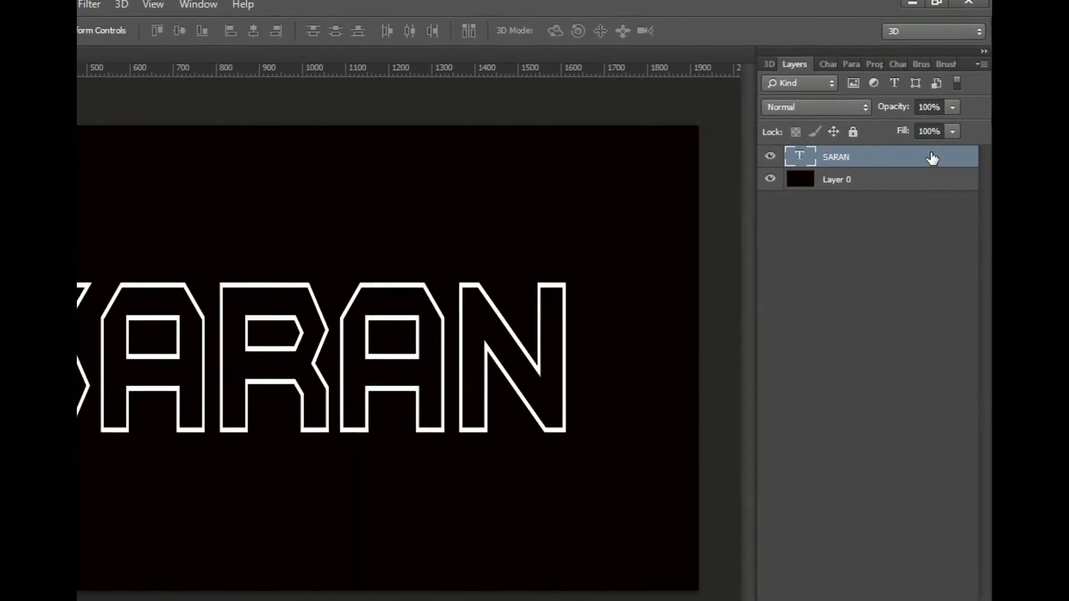
- Add an Inner Glow to the text layer with Linear Dodge (Add) blending, 100% opacity and a 10 px size
double_click(953, 156)
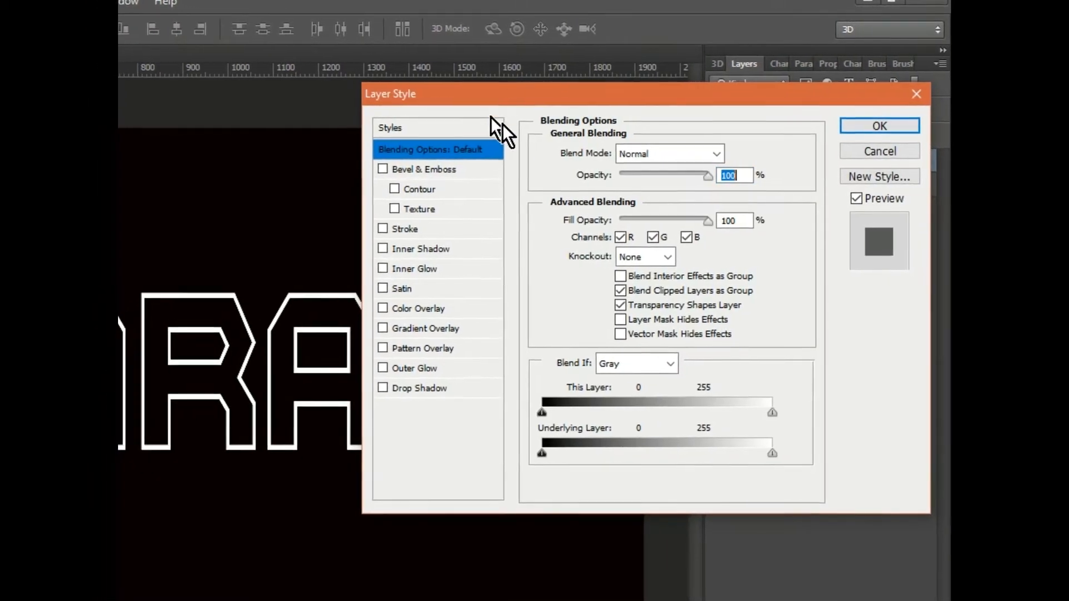
click(413, 288)
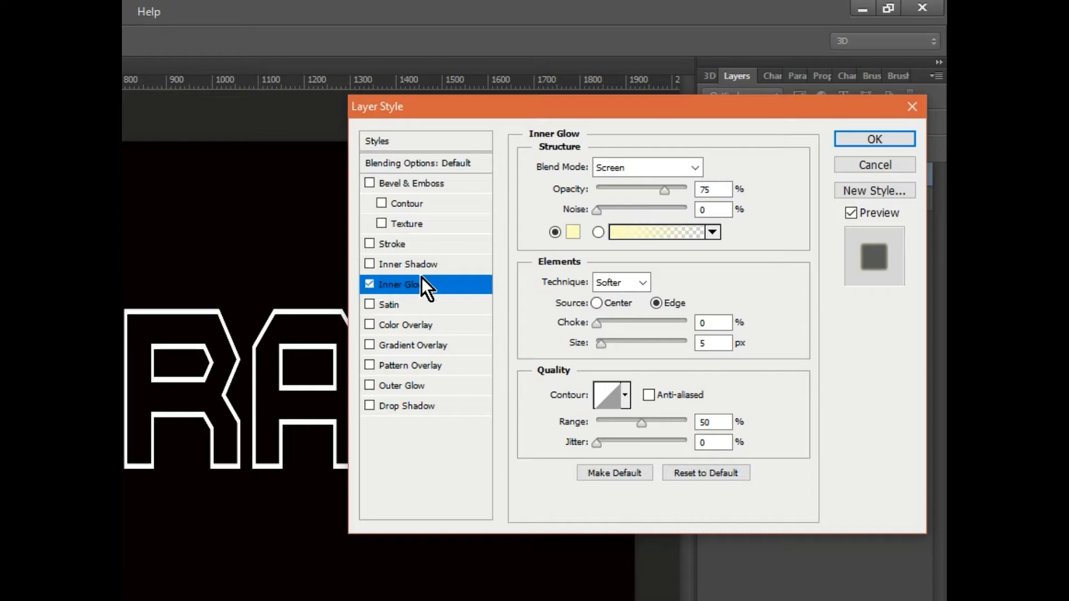
click(696, 169)
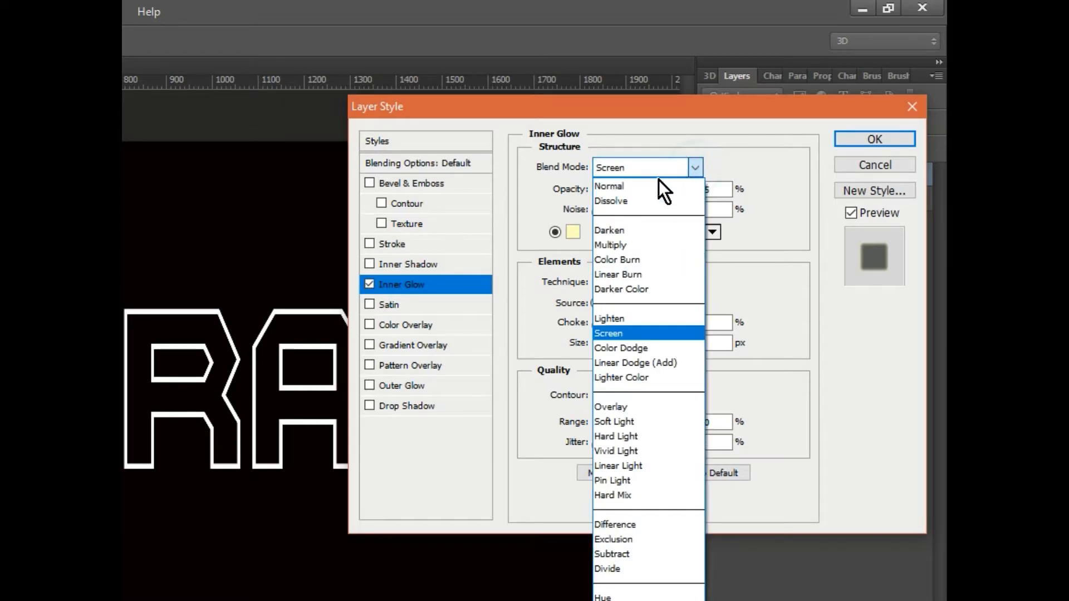
click(657, 364)
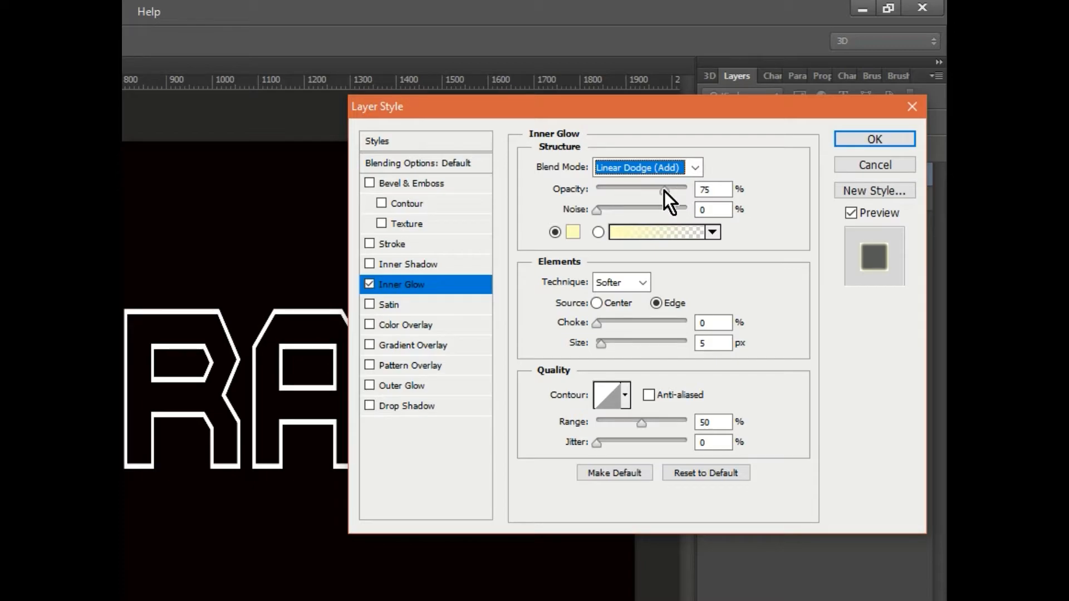
drag(664, 191, 716, 198)
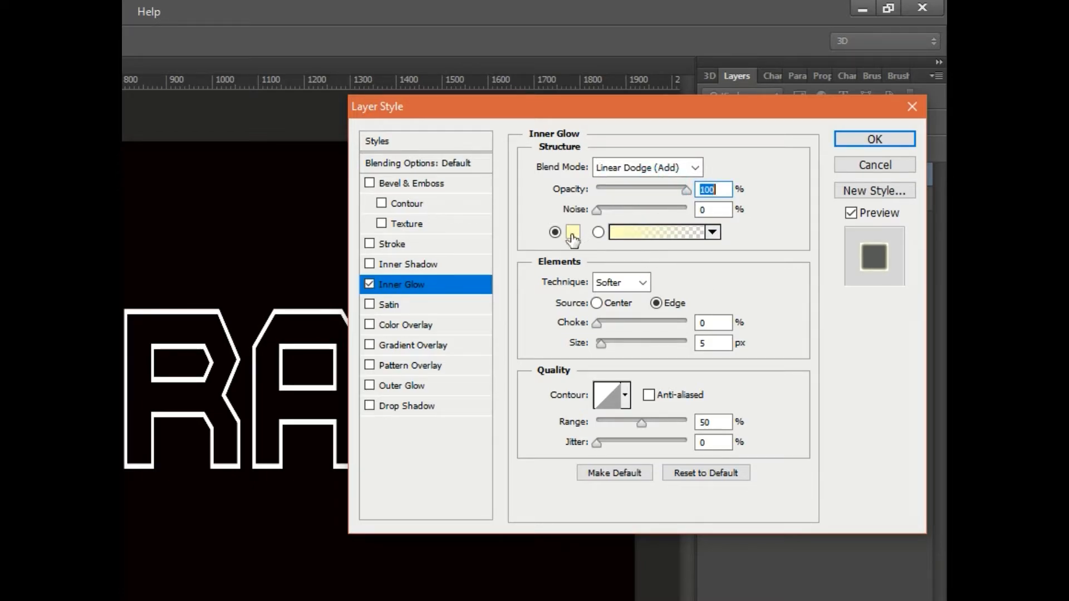
double_click(713, 343)
text(10)
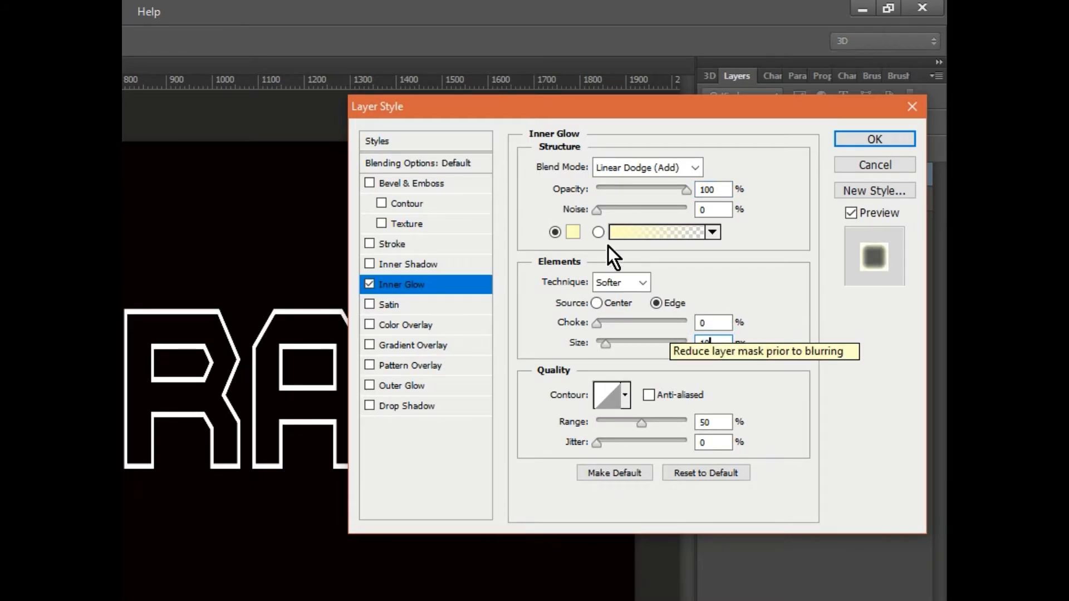
- Set the Inner Glow color to white
click(574, 233)
click(457, 143)
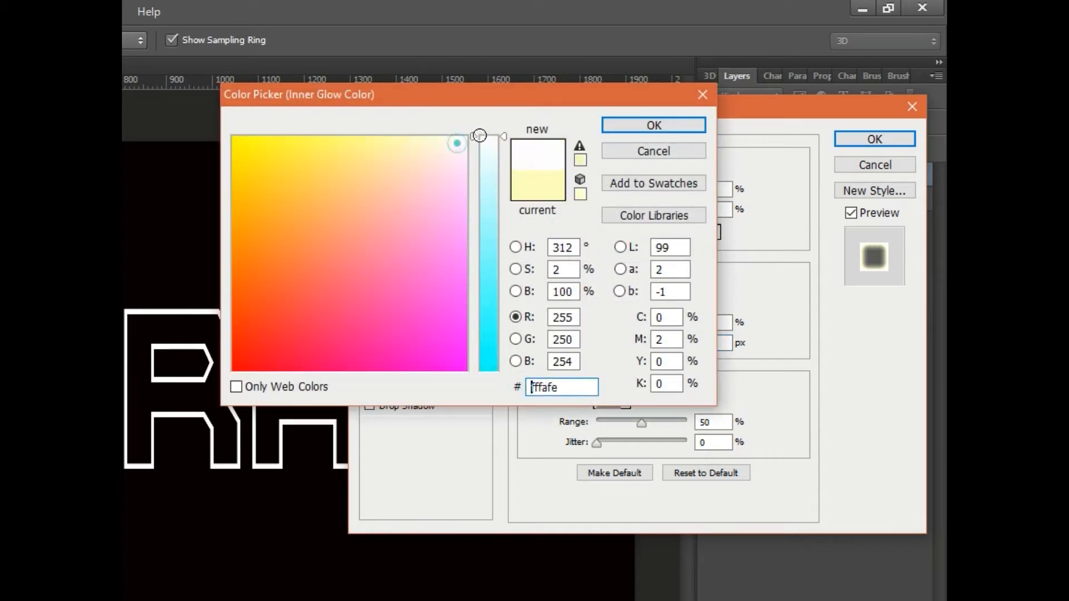
drag(480, 135, 490, 136)
click(645, 129)
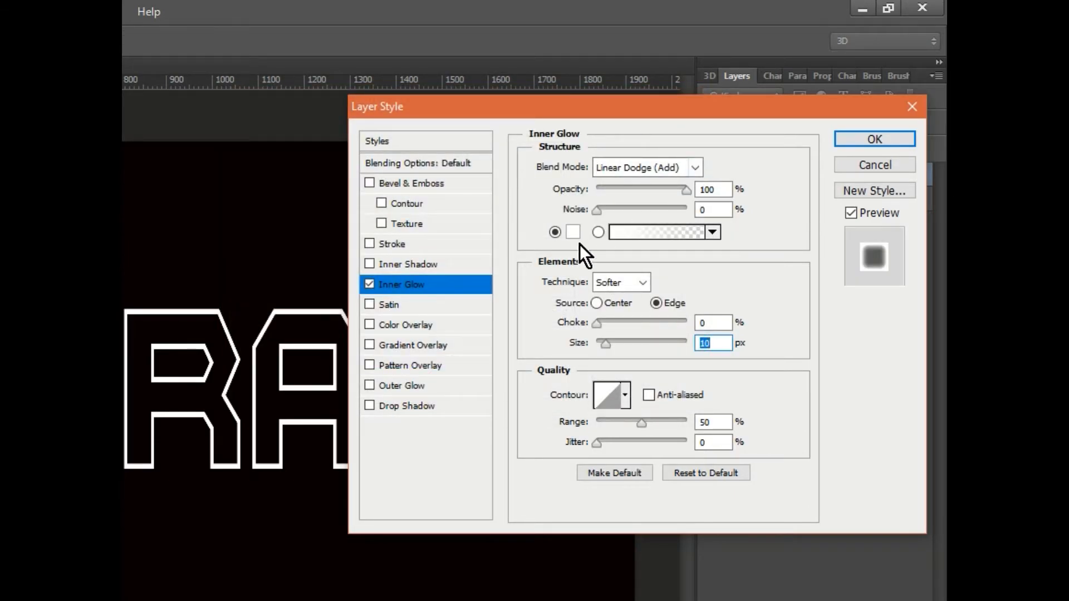
- Add an Outer Glow to the text layer with Overlay blending, 76% opacity and a 100 px size
click(409, 386)
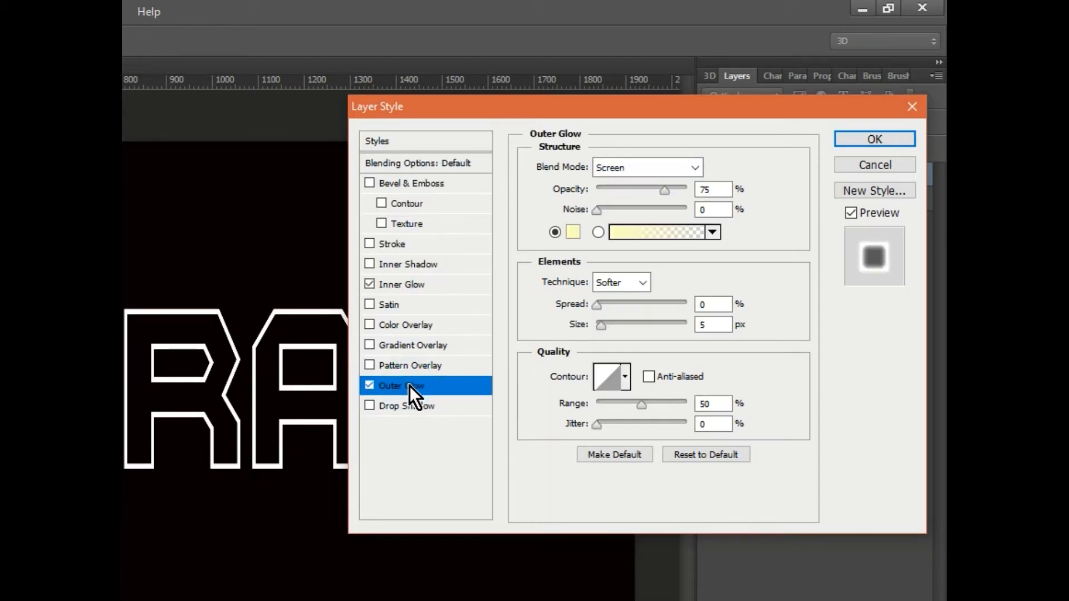
click(646, 168)
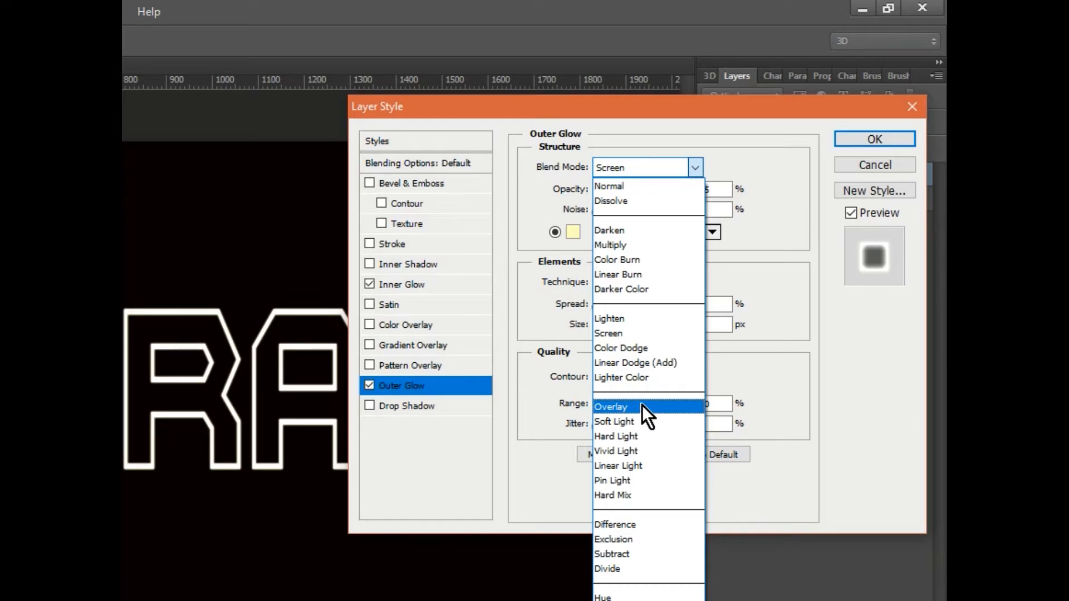
click(643, 405)
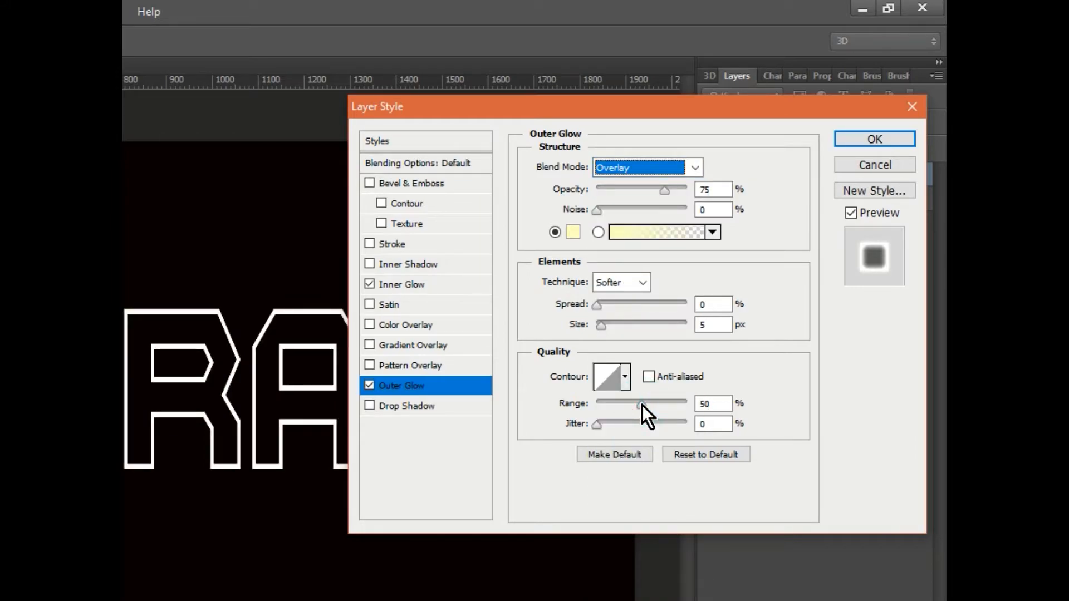
click(715, 189)
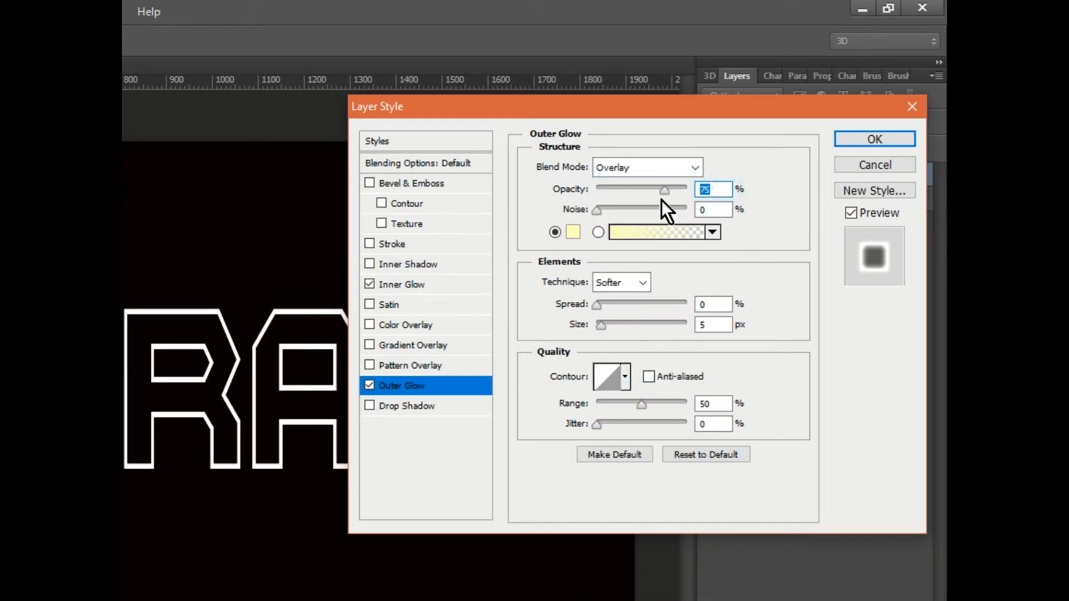
text(76)
click(714, 210)
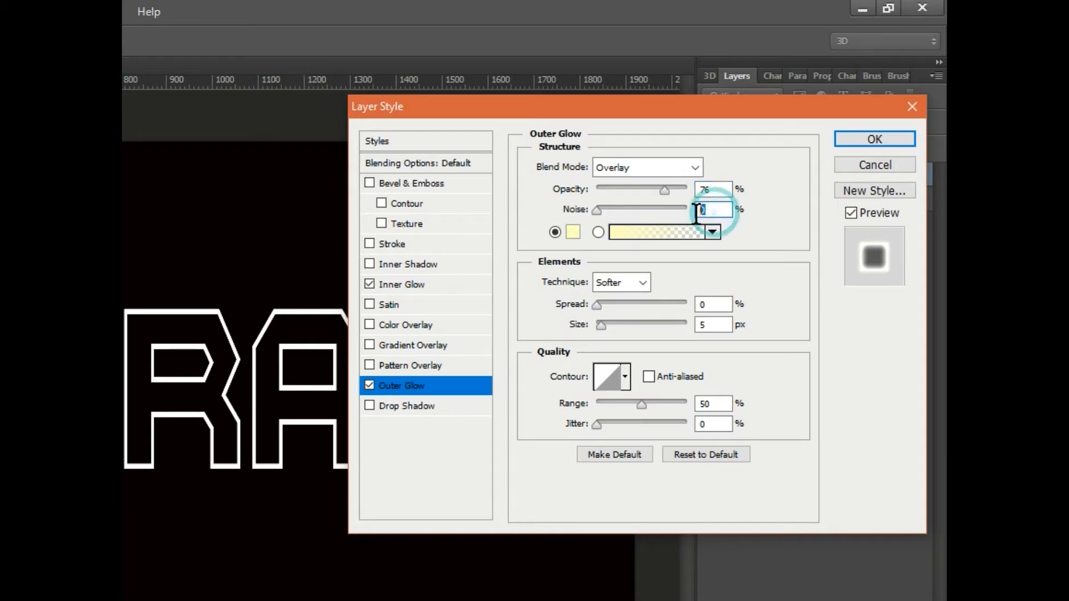
click(719, 326)
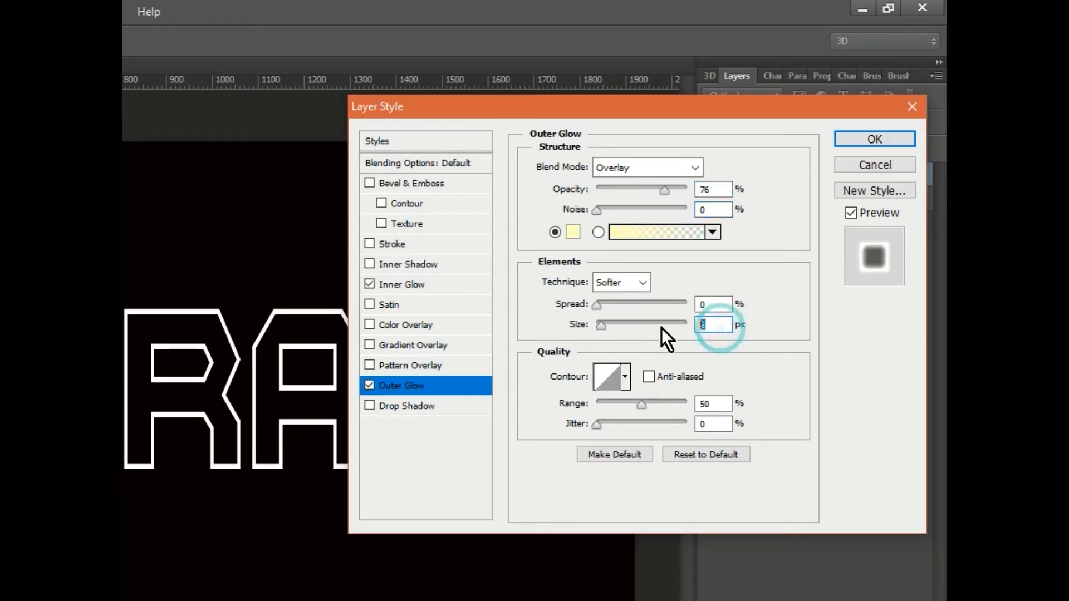
text(100)
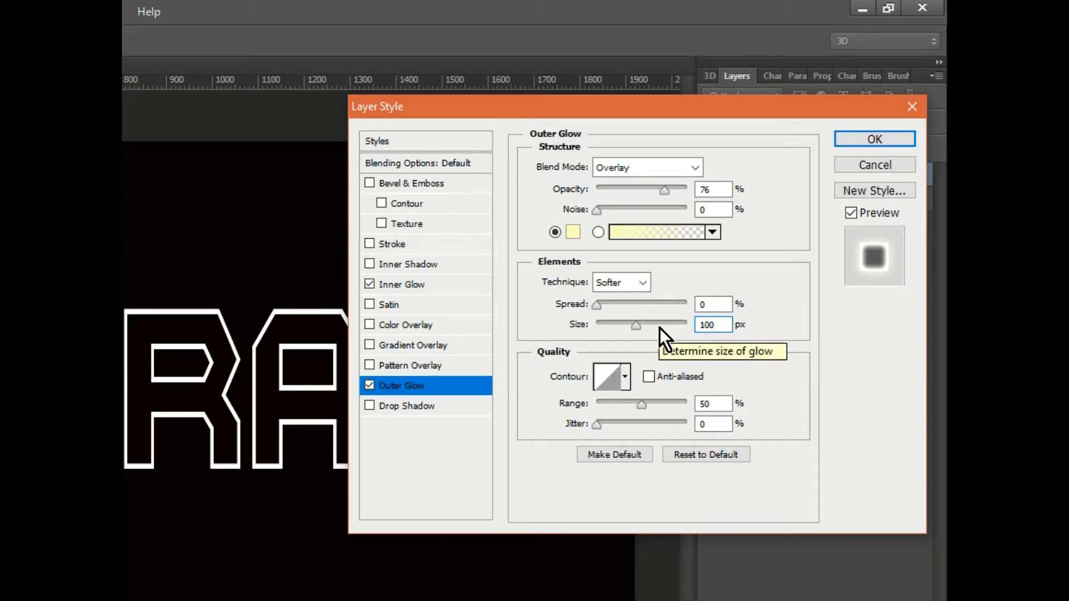
- Set the Outer Glow color to white
click(573, 232)
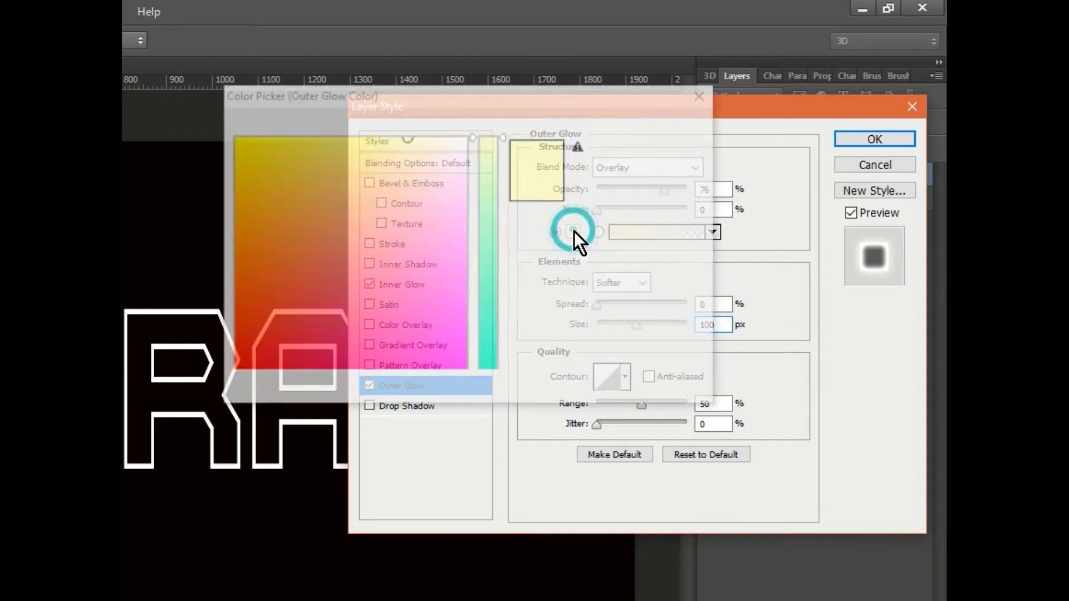
click(465, 138)
click(643, 124)
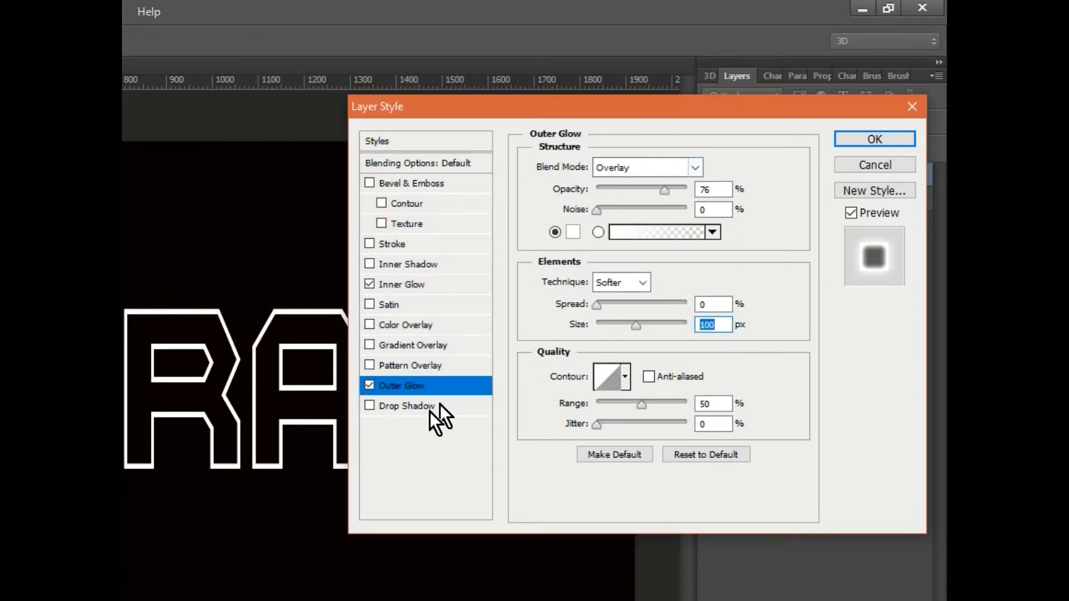
- Add a Drop Shadow to the text layer with Linear Dodge (Add) blending and the cyan color 00ffff
click(416, 409)
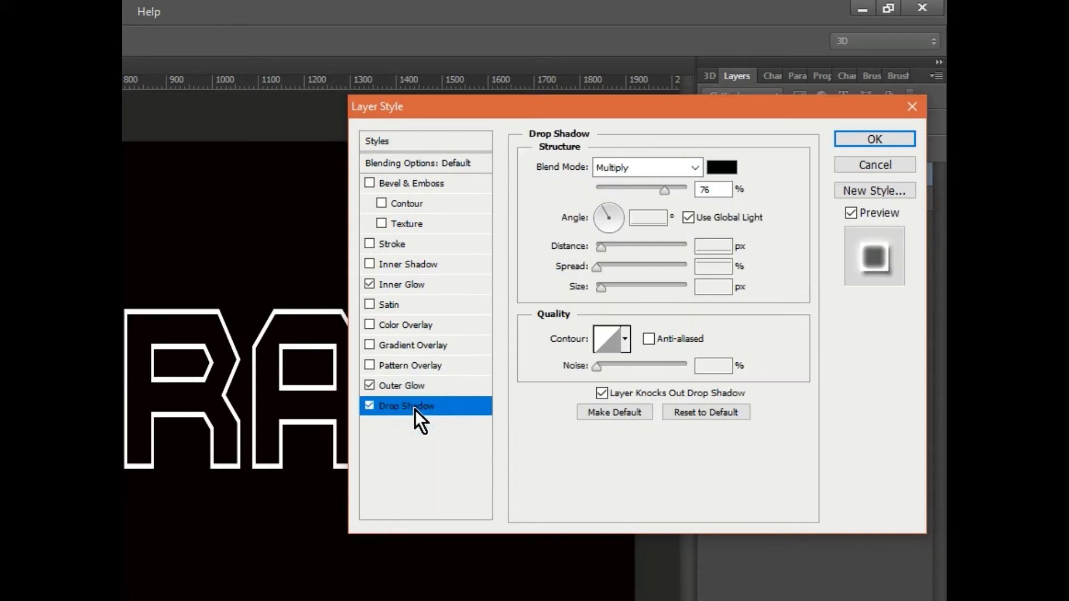
click(697, 162)
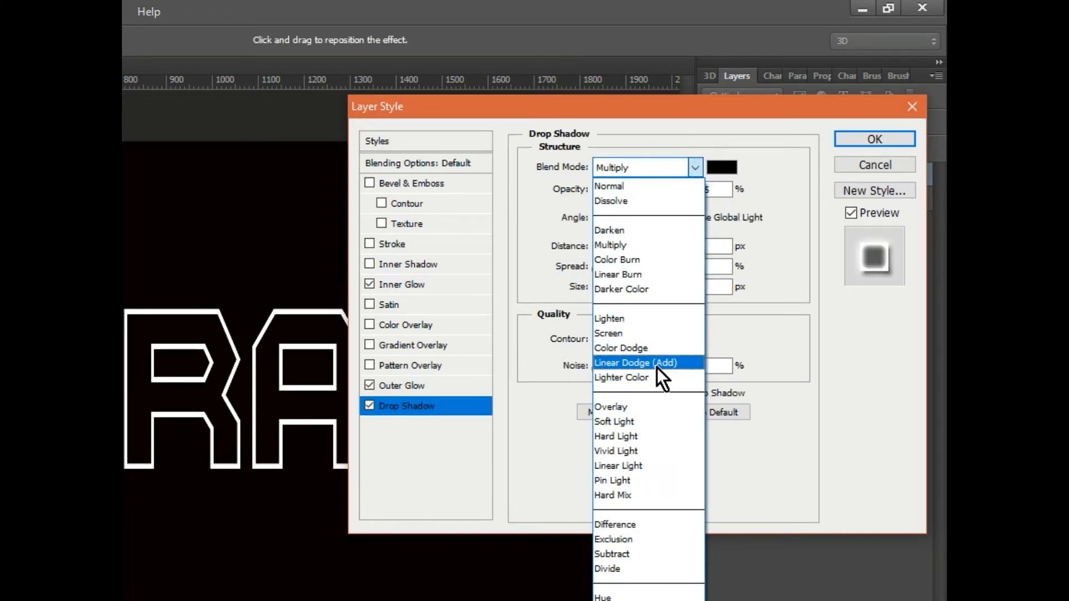
click(657, 367)
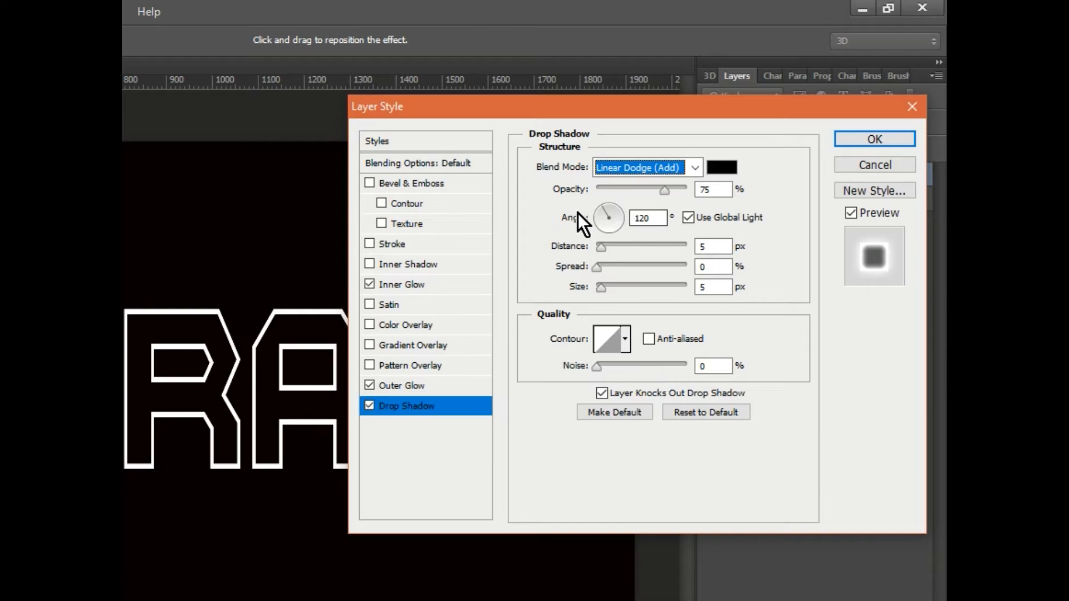
click(723, 167)
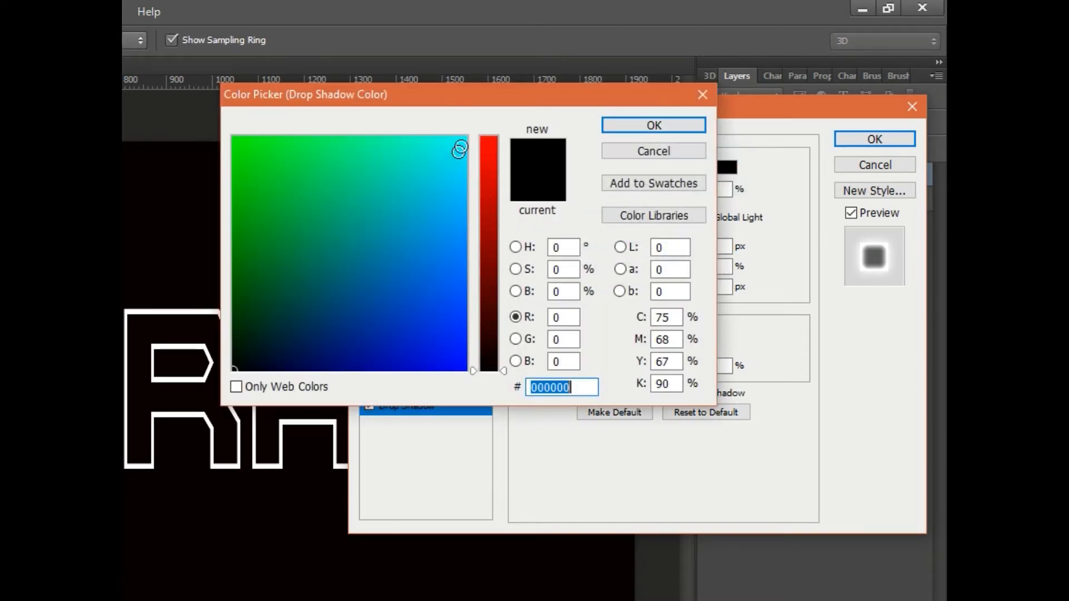
drag(452, 140, 471, 123)
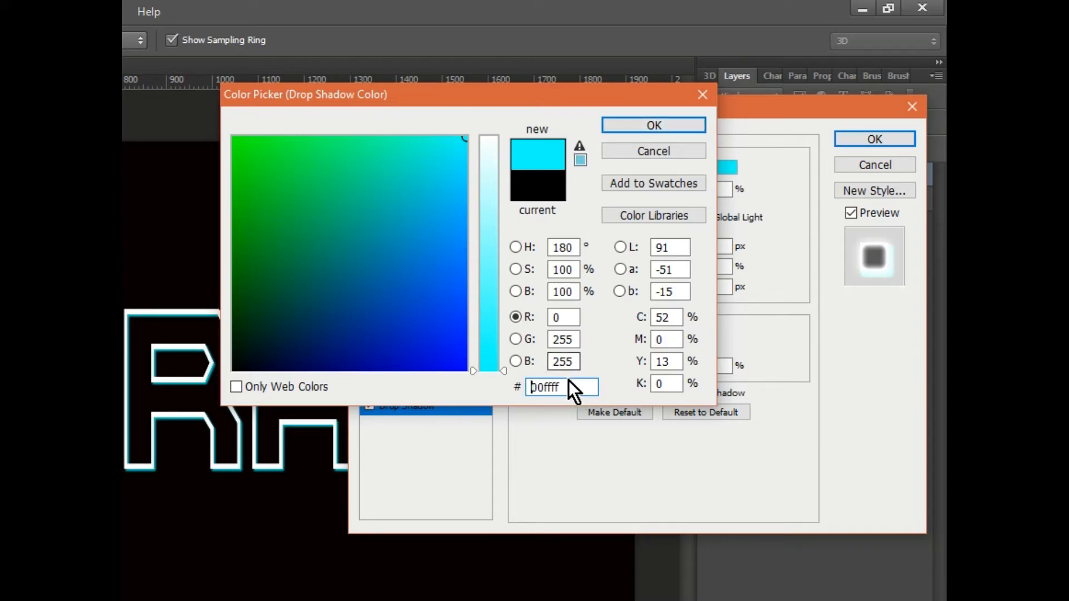
drag(573, 386, 515, 386)
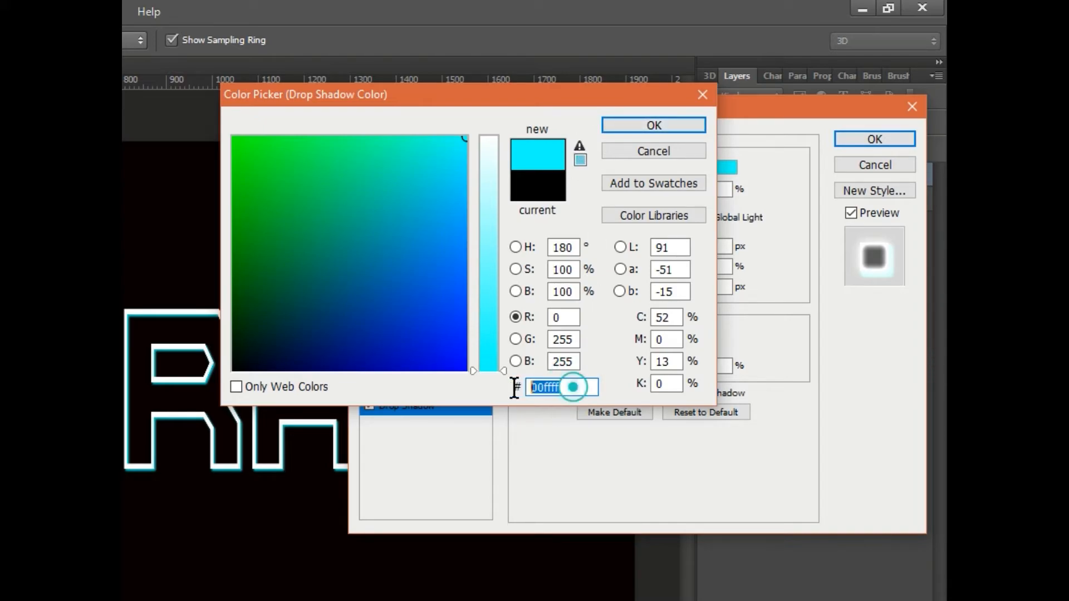
click(641, 124)
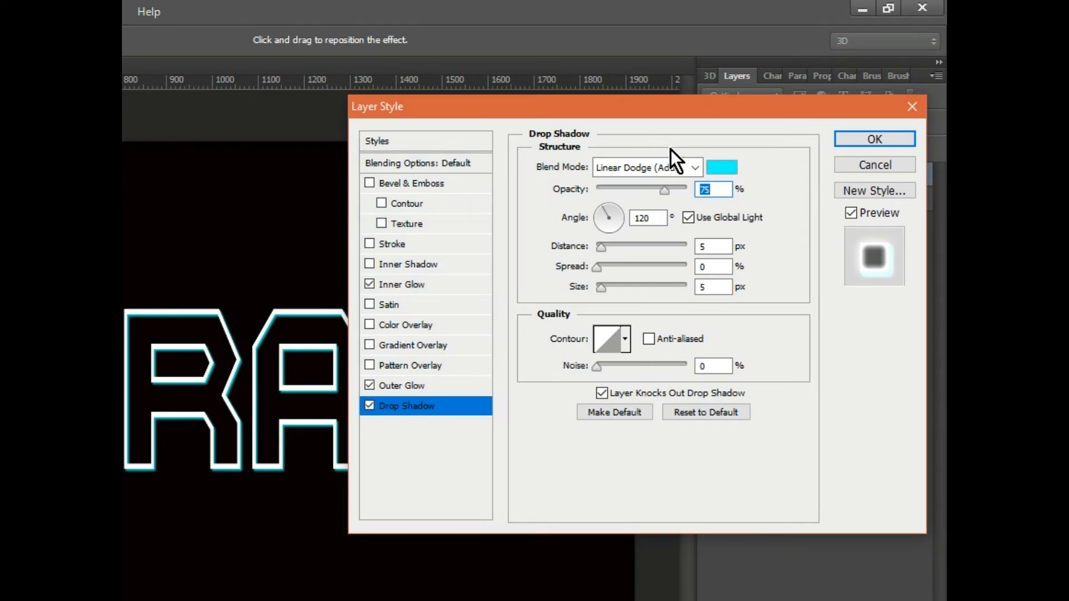
- Set the Drop Shadow's distance to 0 px and its size to 30 px, keeping 75% opacity and 0% spread
click(706, 189)
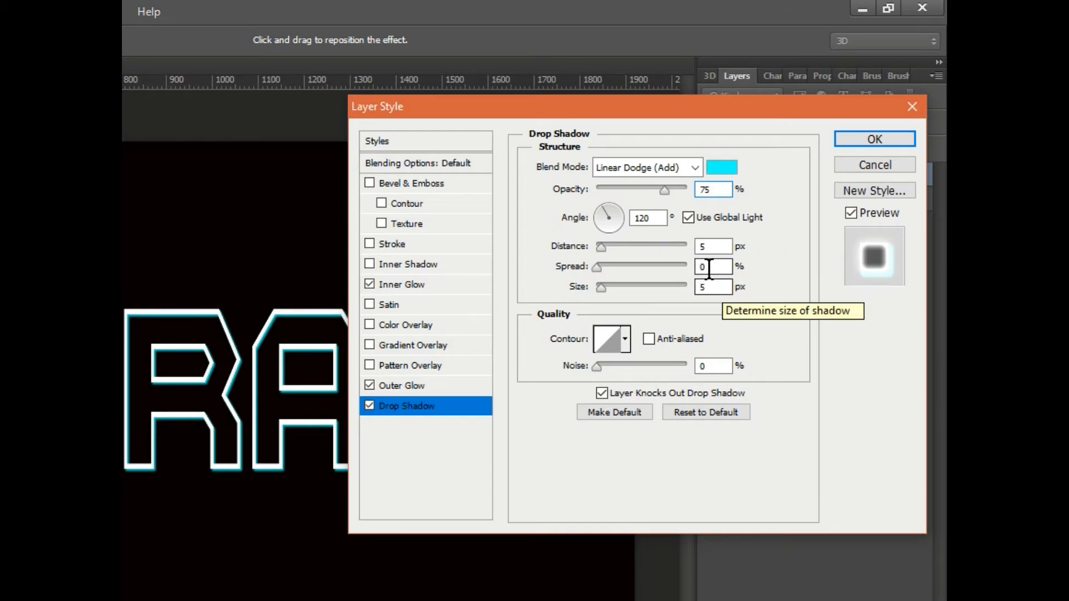
drag(601, 247, 595, 246)
click(709, 247)
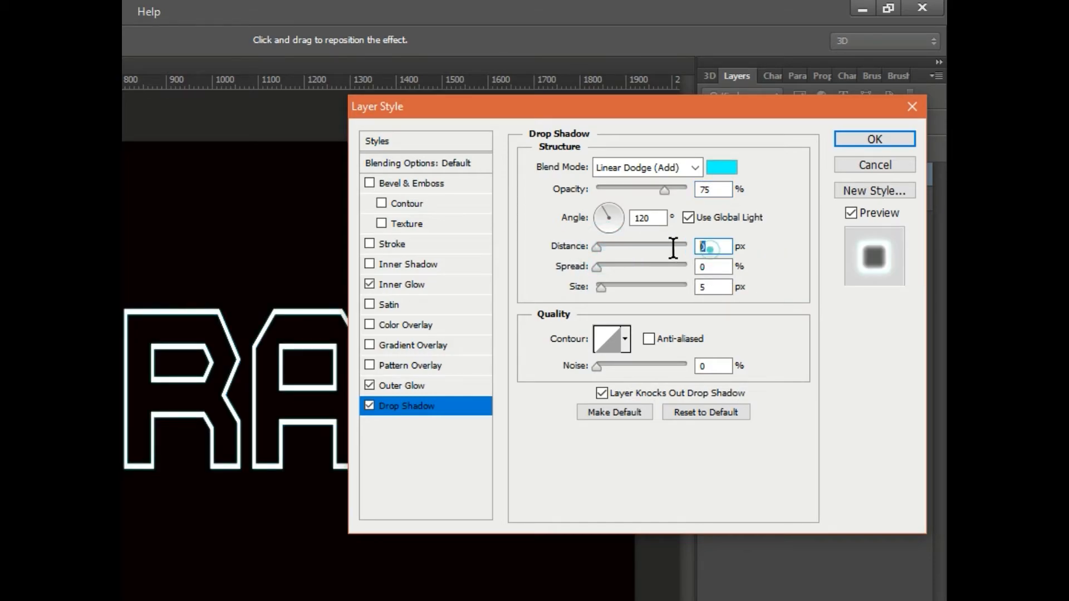
click(720, 267)
double_click(707, 287)
text(30)
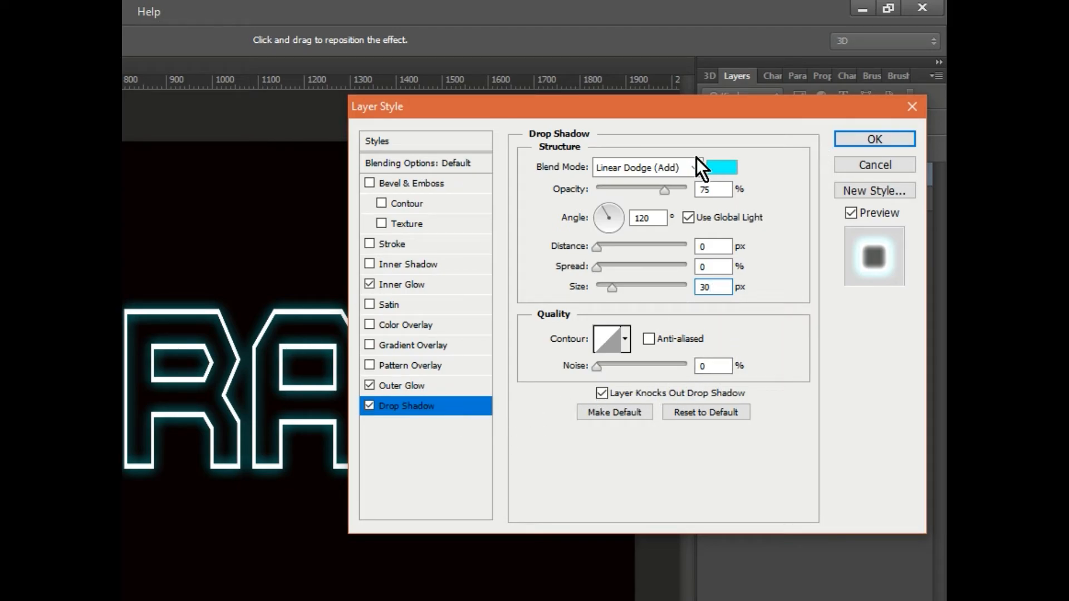
- Set the Drop Shadow angle to 135°, then apply the layer styles and collapse the text layer's effects list
drag(606, 216, 616, 209)
drag(613, 210, 601, 210)
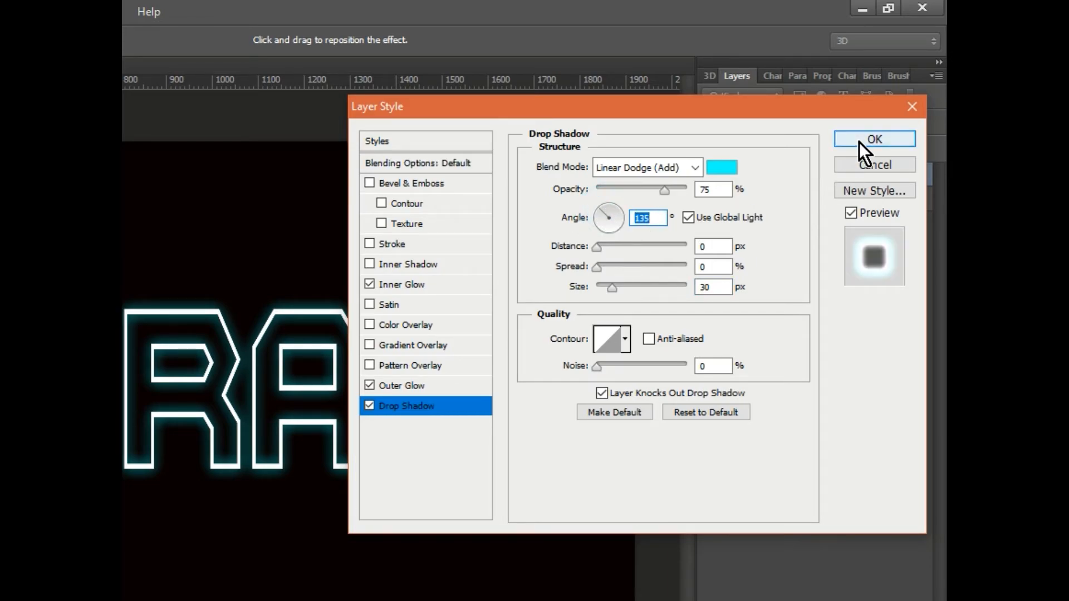
click(860, 140)
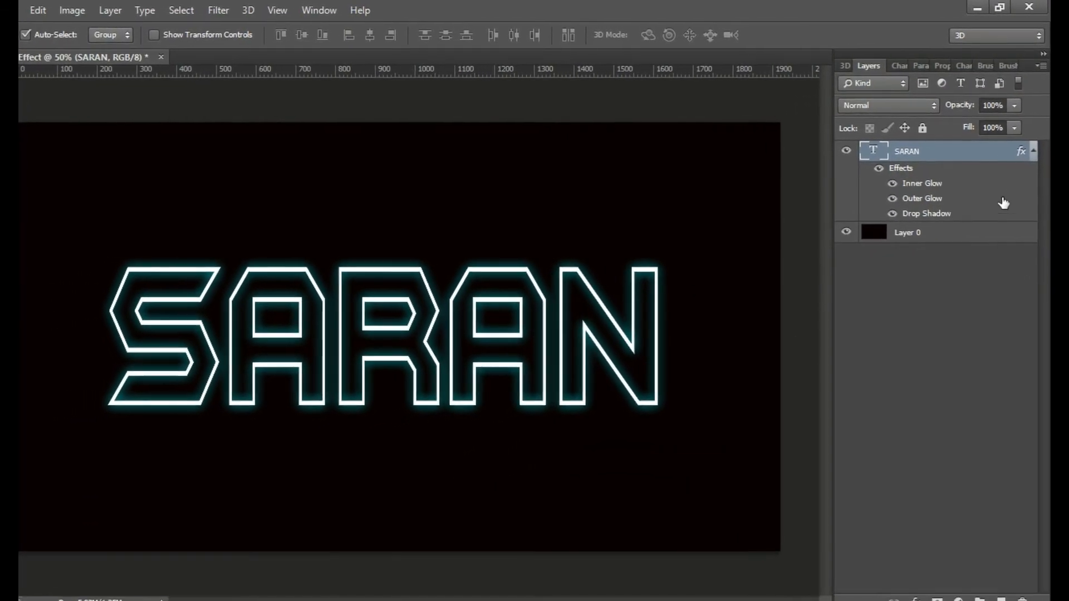
click(1034, 151)
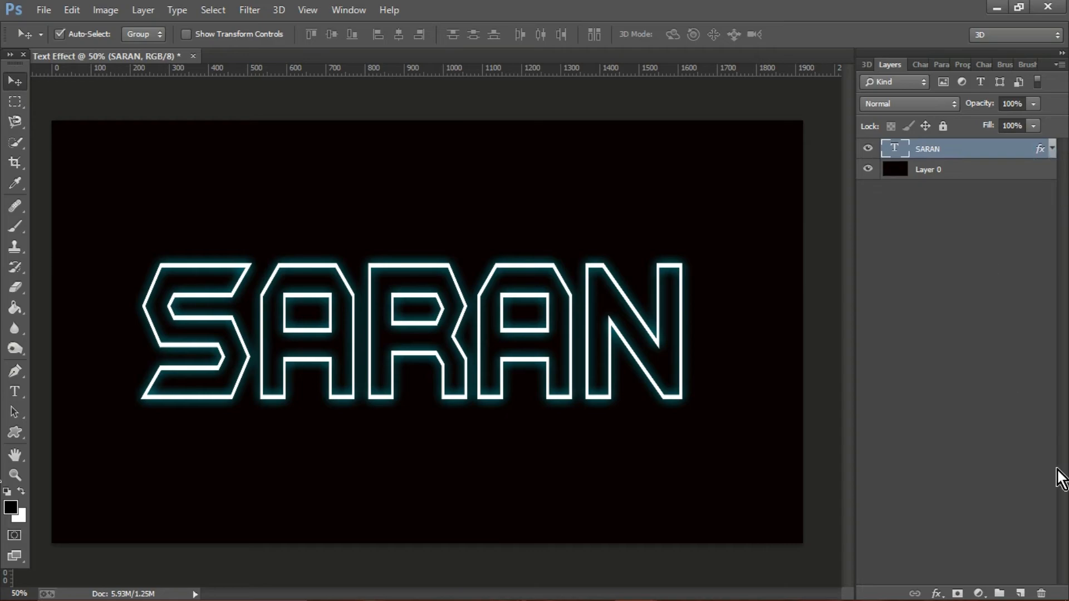
- Add a Brightness/Contrast adjustment layer above the text with brightness 60 and reduced contrast, and return to the layer list
click(978, 594)
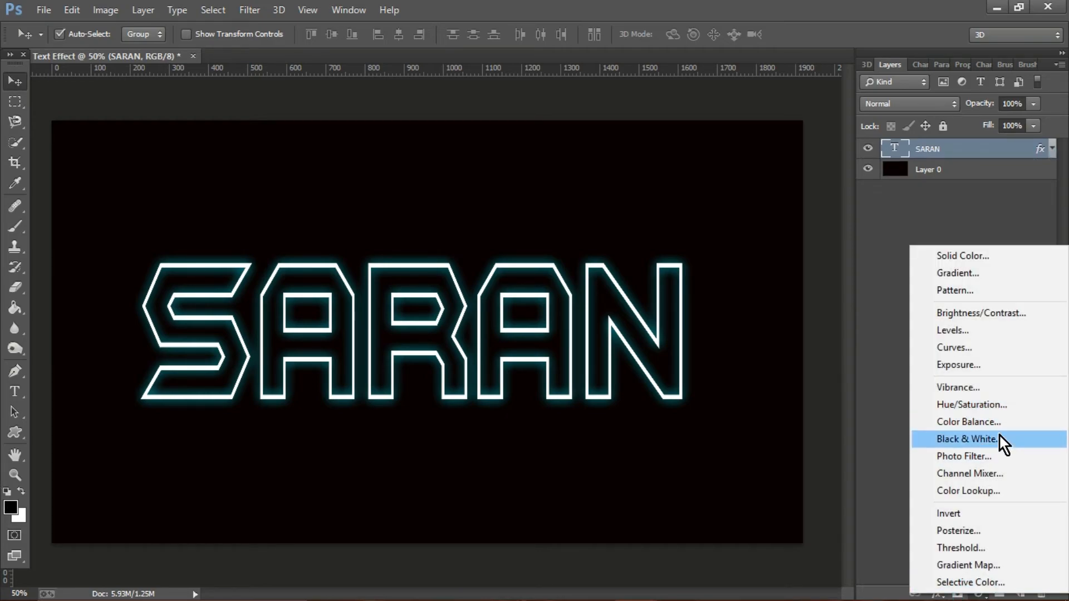
click(1010, 312)
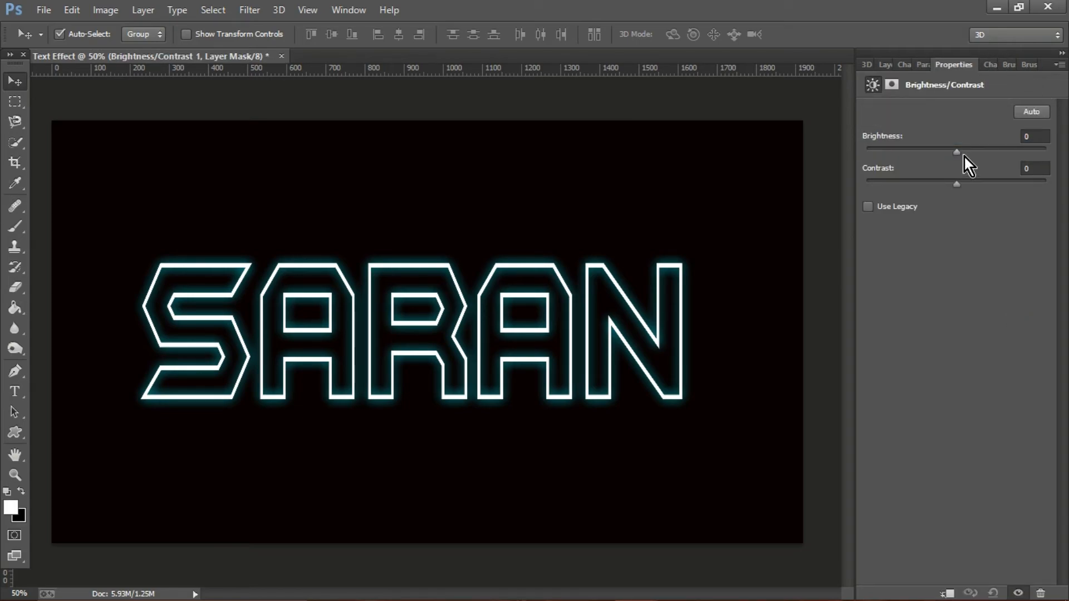
drag(958, 154, 993, 154)
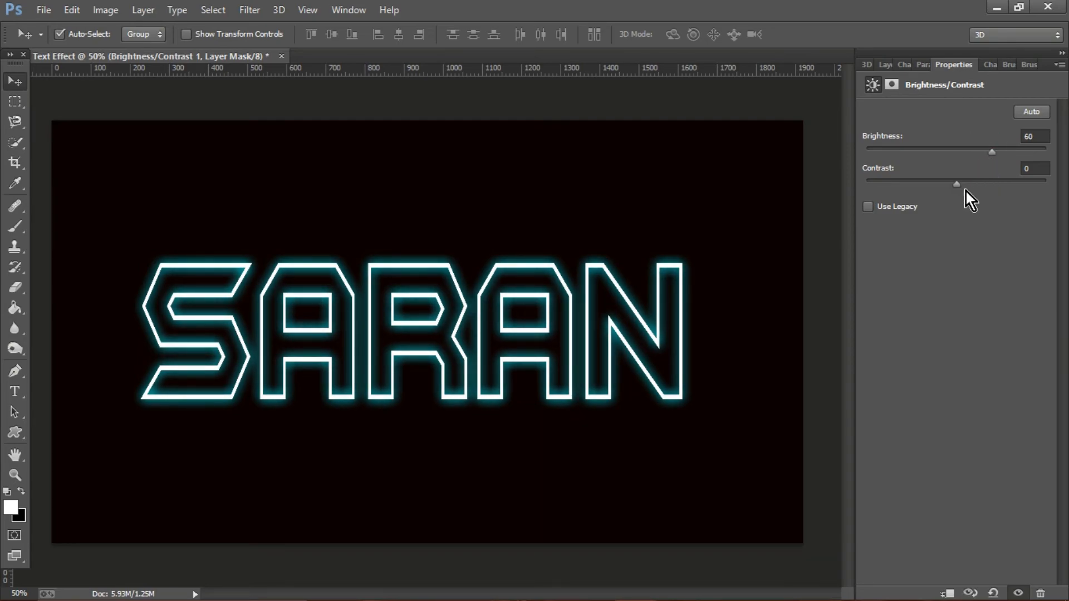
drag(960, 185, 914, 185)
drag(894, 183, 891, 182)
click(886, 65)
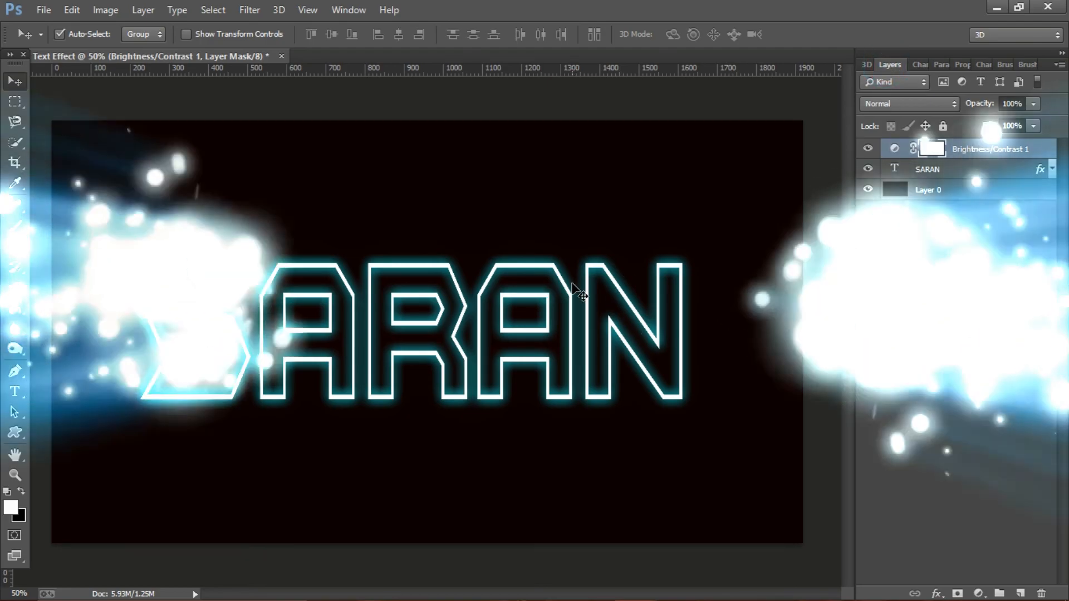